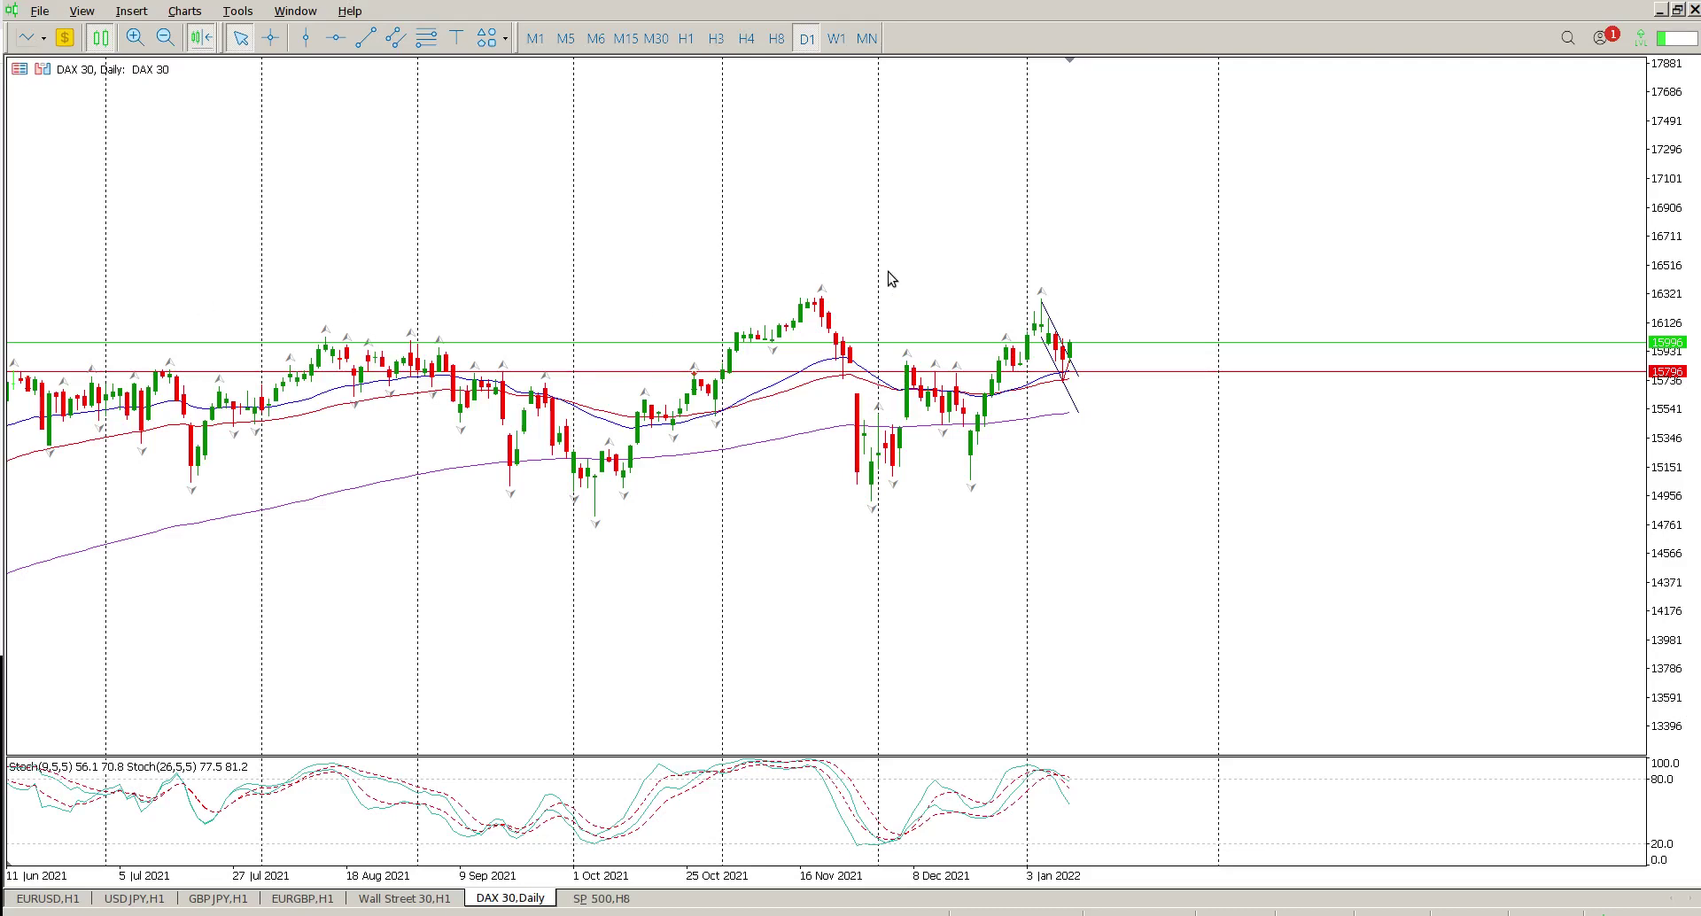
Compress the daily price scale and place a horizontal line at about 15979, just under the price.
{"action": "left_click_drag", "start_coordinate": [1692, 318], "coordinate": [1683, 337]}
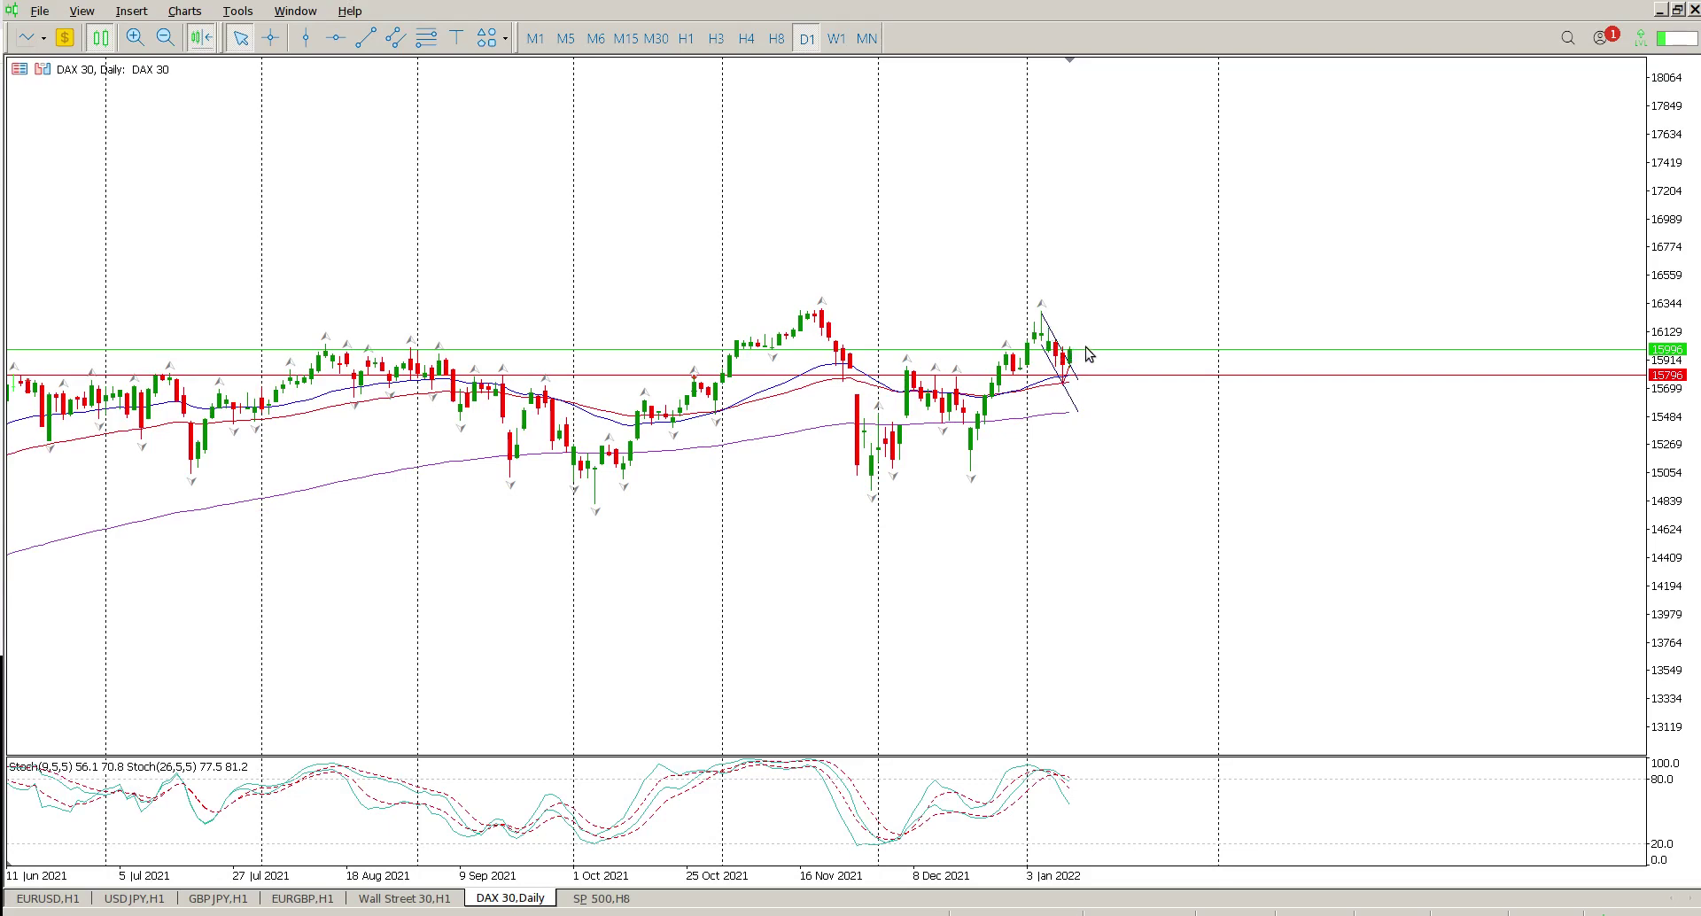
{"action": "left_click", "coordinate": [335, 38]}
{"action": "left_click_drag", "start_coordinate": [864, 343], "coordinate": [871, 356]}
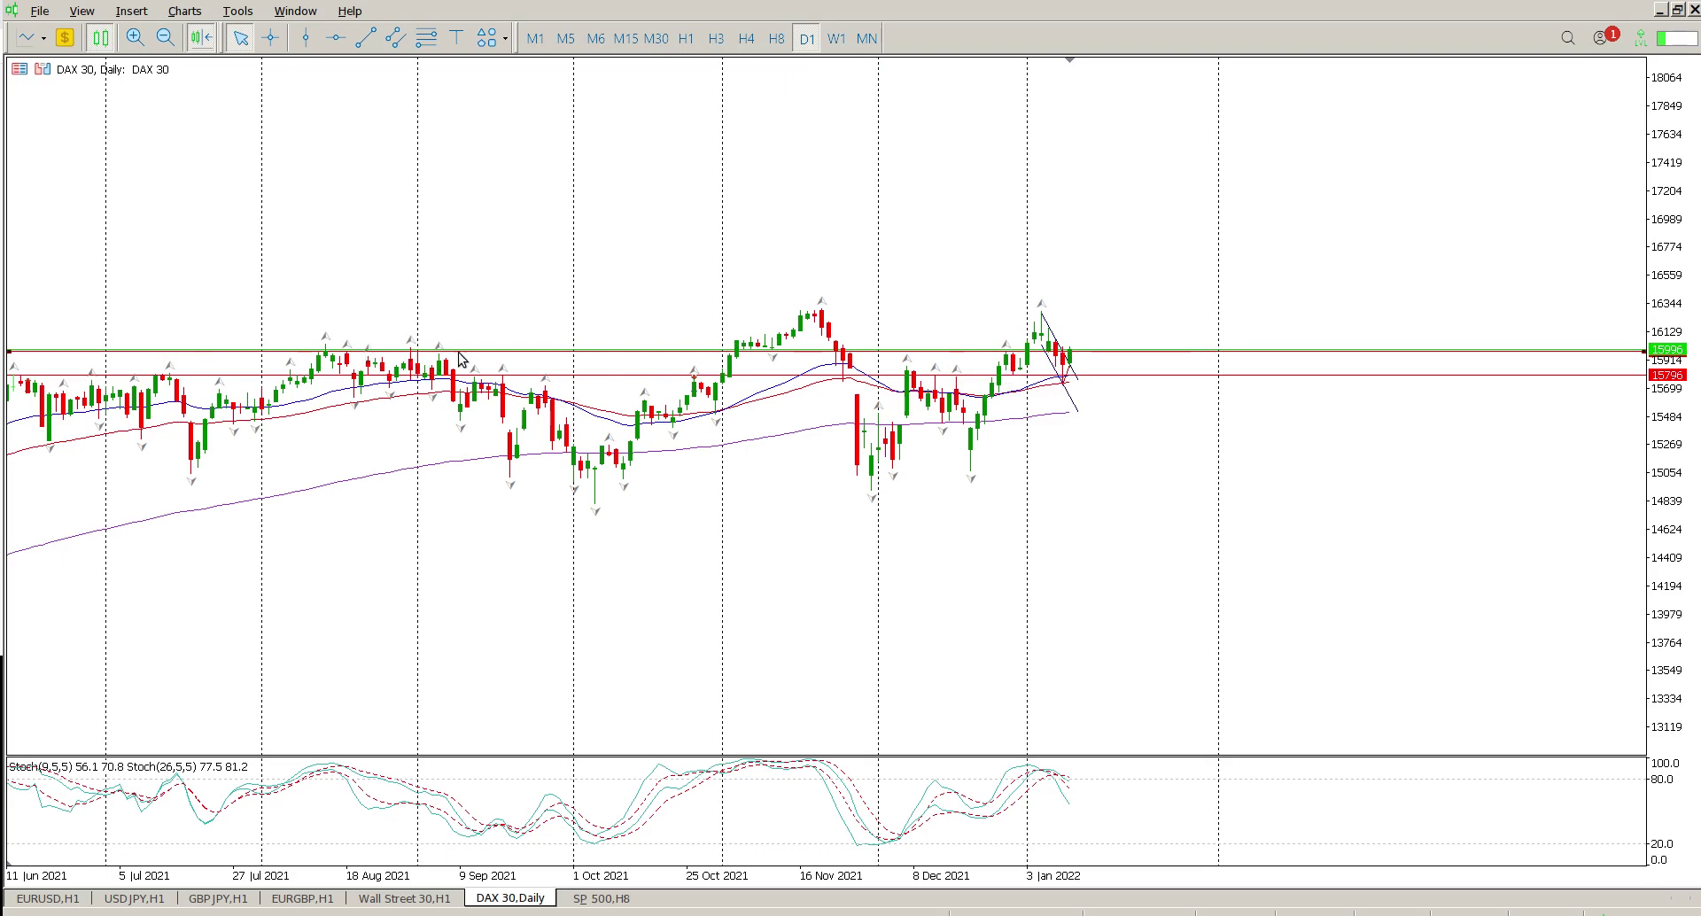
Place a horizontal line at 16048, delete it, then restore it with Ctrl+Z.
{"action": "left_click", "coordinate": [336, 38]}
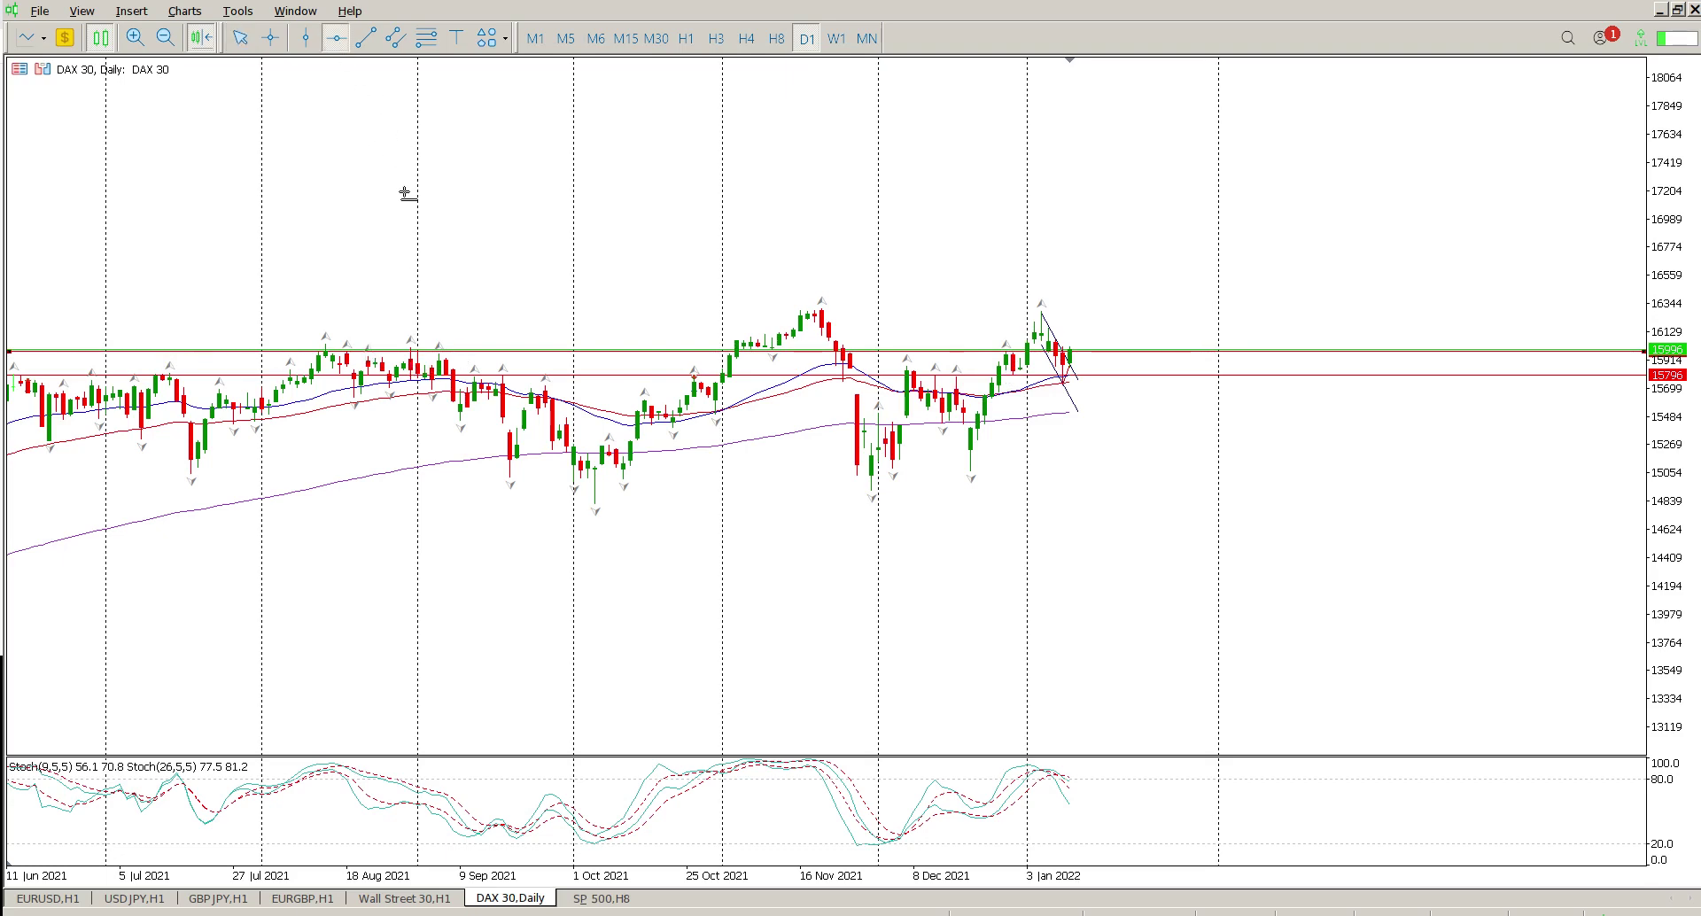
{"action": "left_click", "coordinate": [427, 327]}
{"action": "left_click_drag", "start_coordinate": [427, 327], "coordinate": [439, 343]}
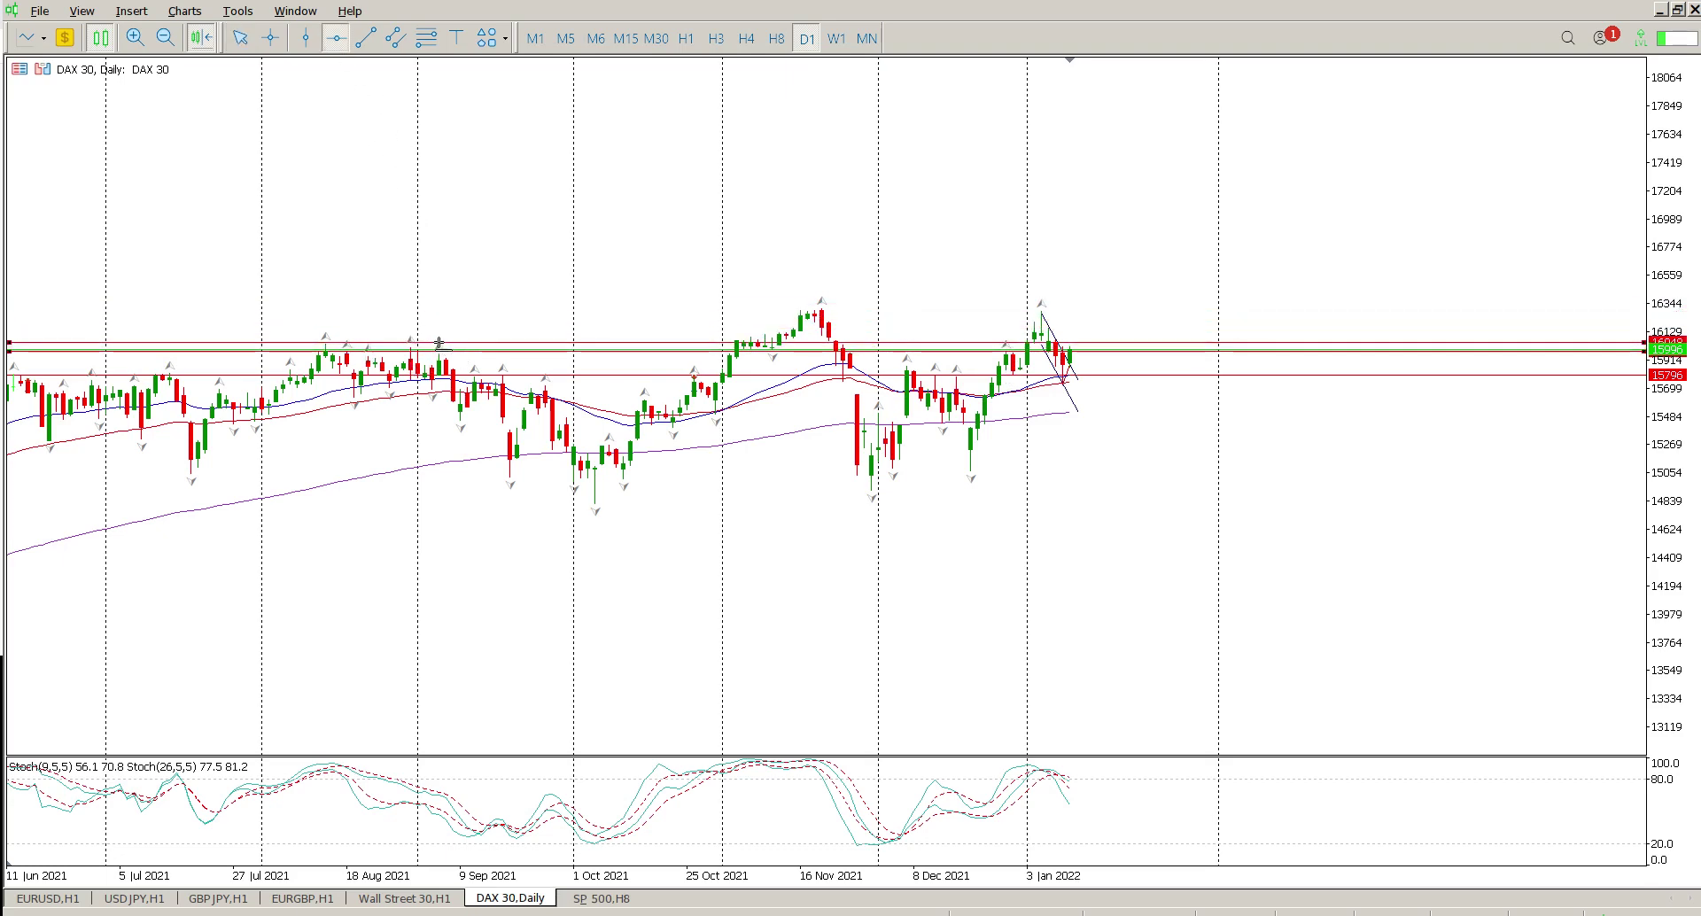
{"action": "key", "text": "Delete"}
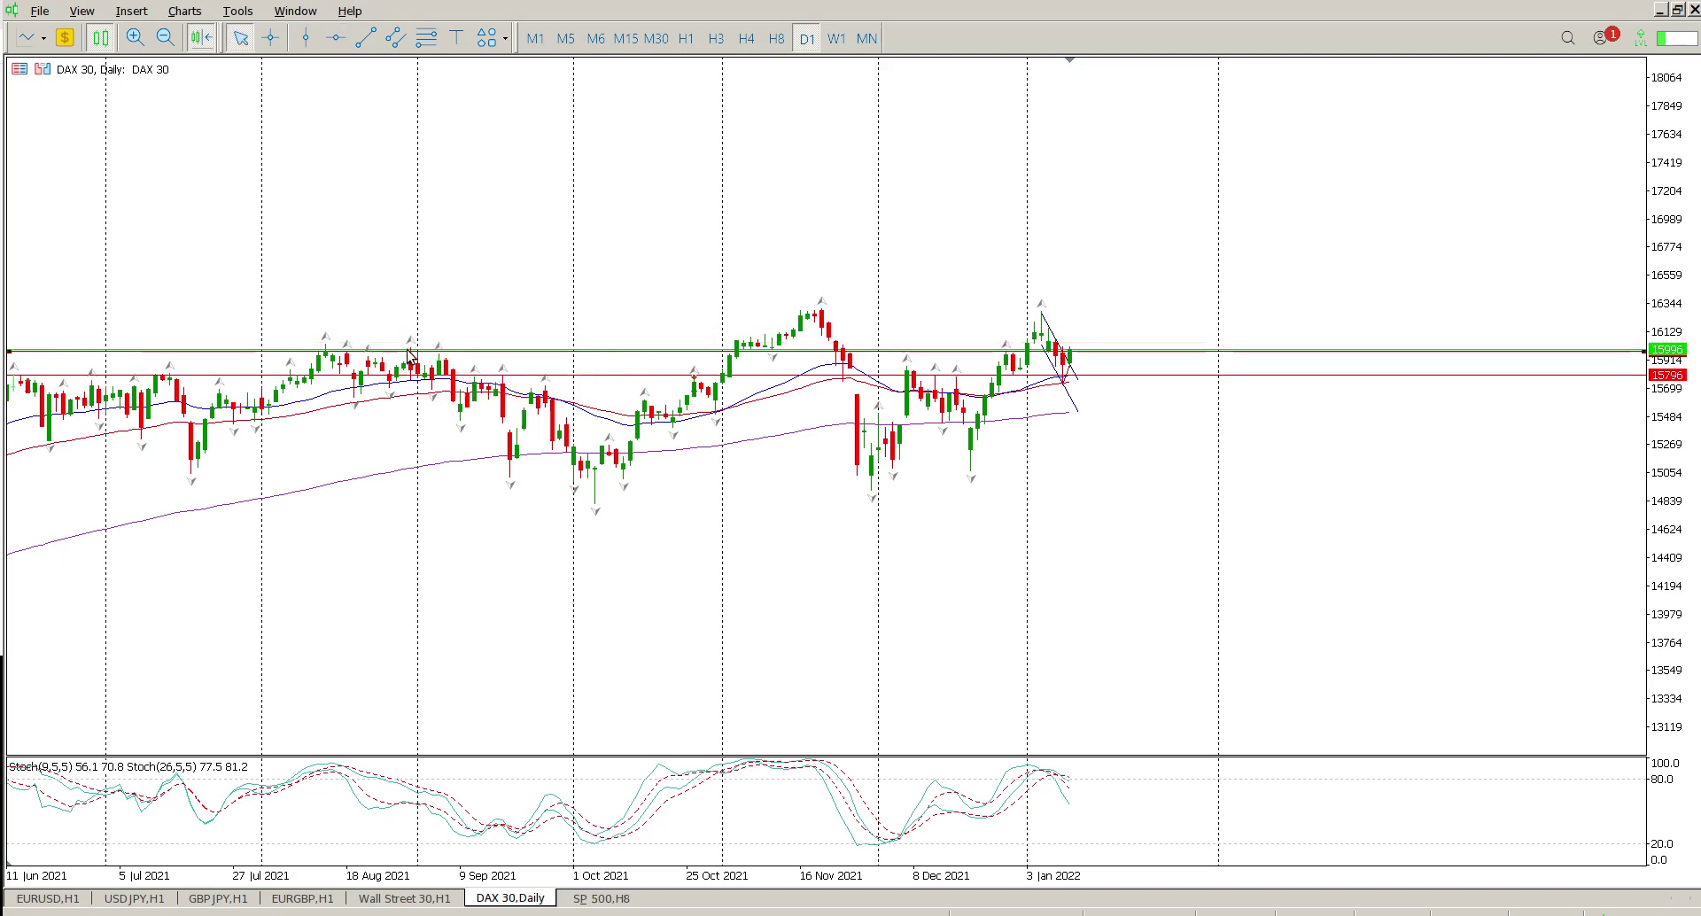
{"action": "key", "text": "ctrl+z"}
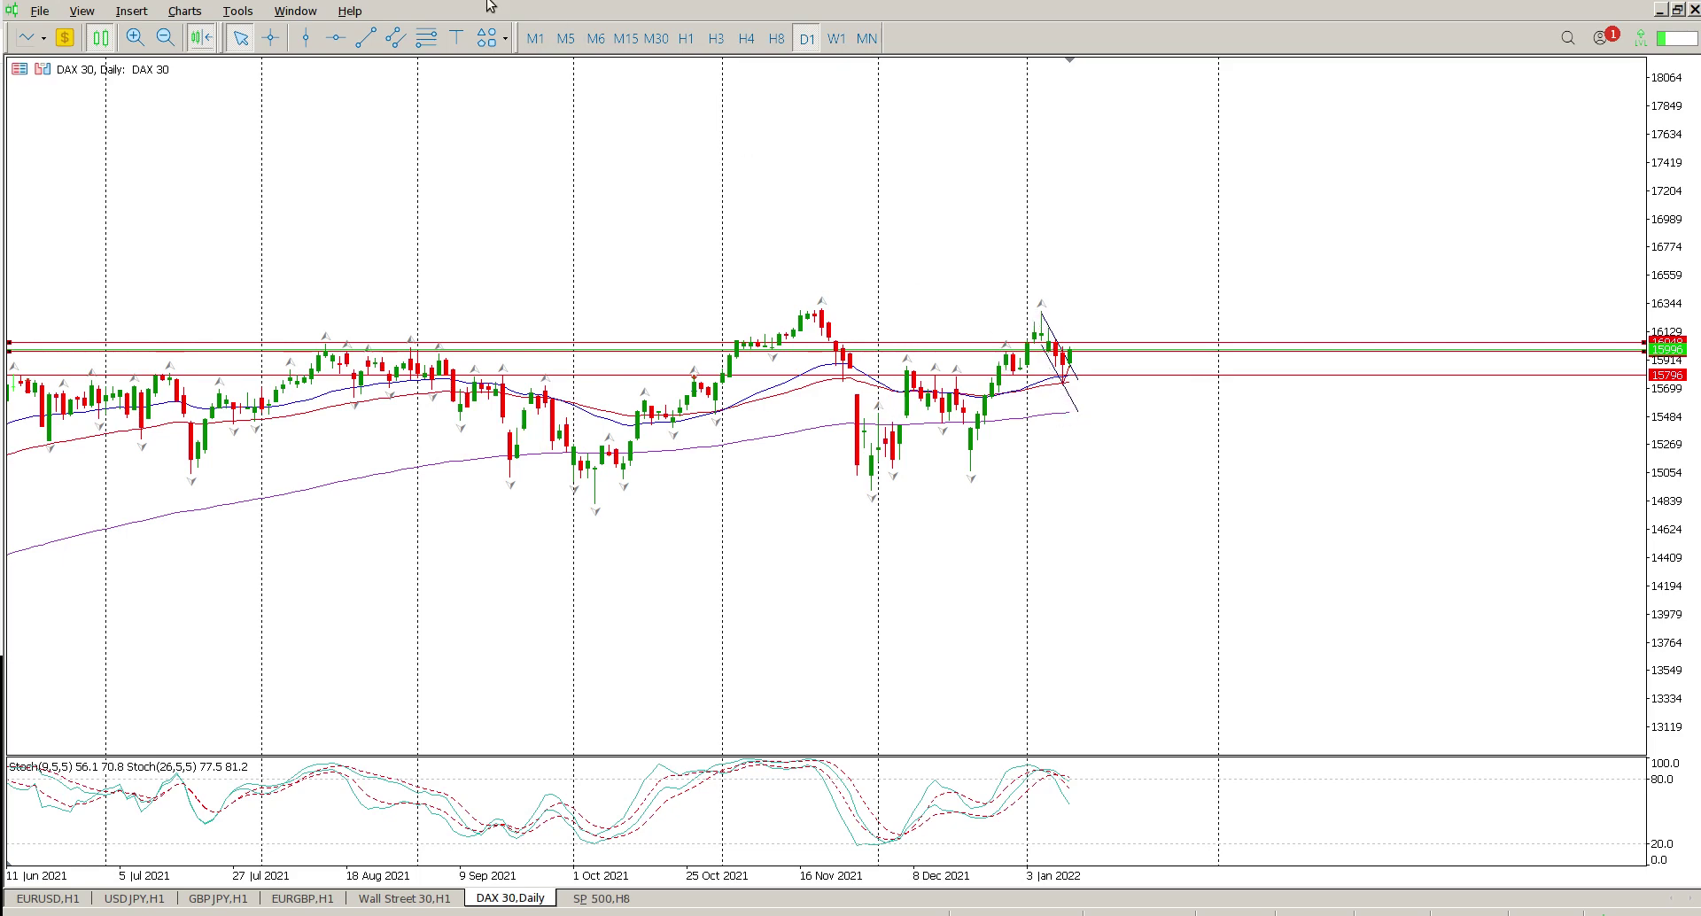
Draw a rising trendline starting from the January low.
{"action": "left_click", "coordinate": [366, 38]}
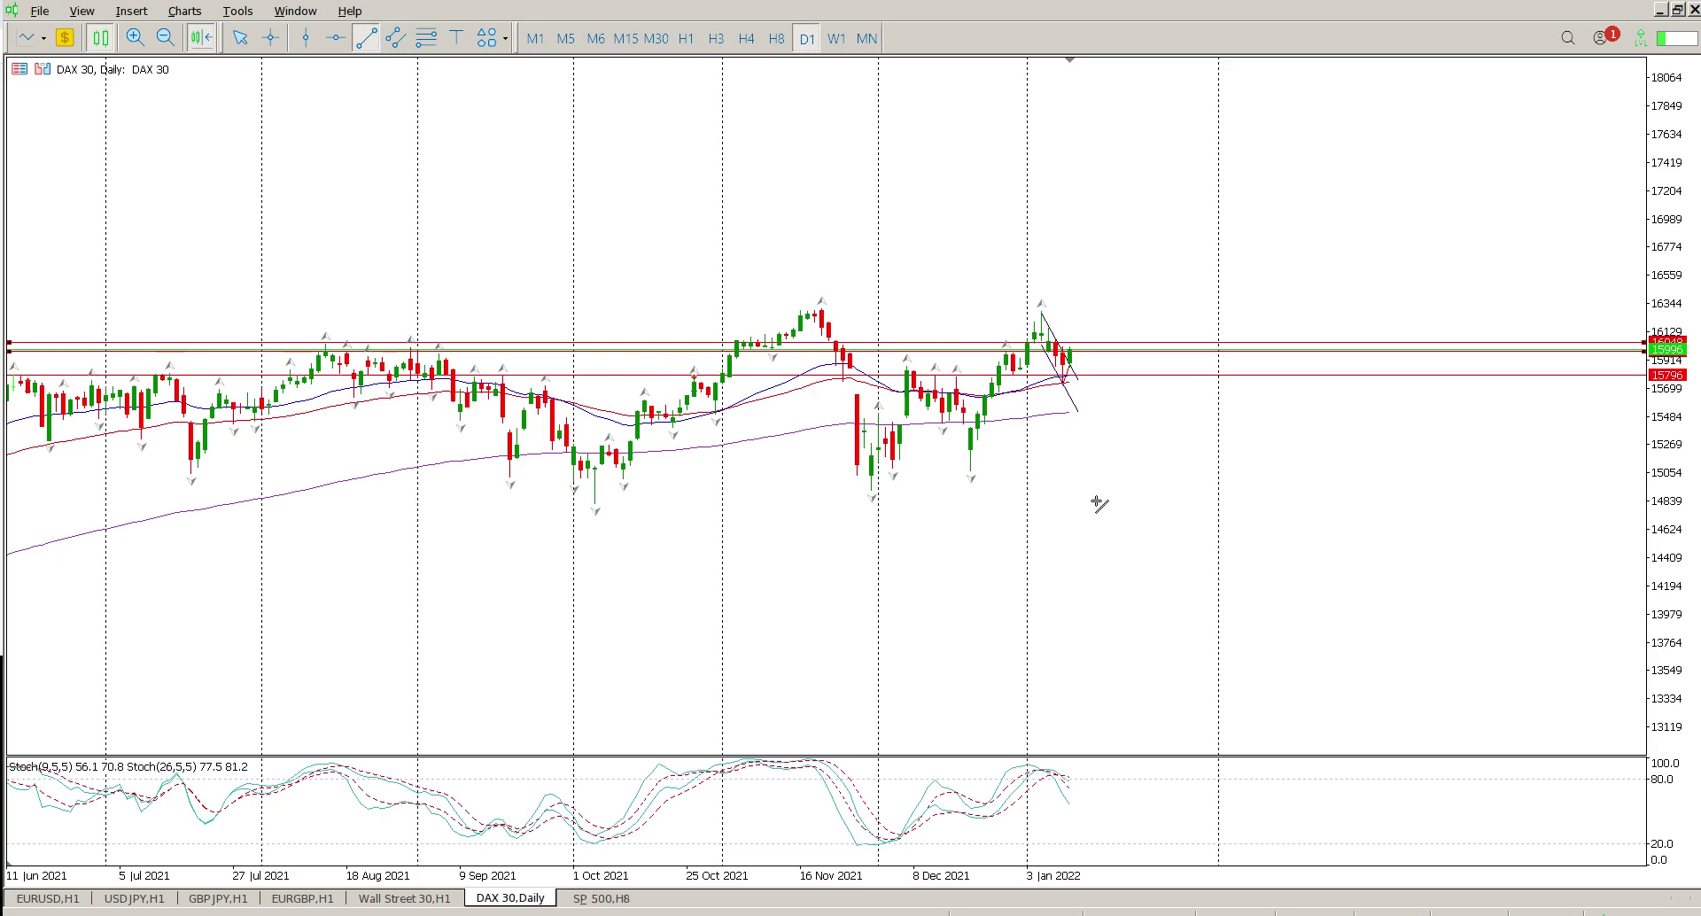
{"action": "left_click_drag", "start_coordinate": [971, 467], "coordinate": [1041, 316]}
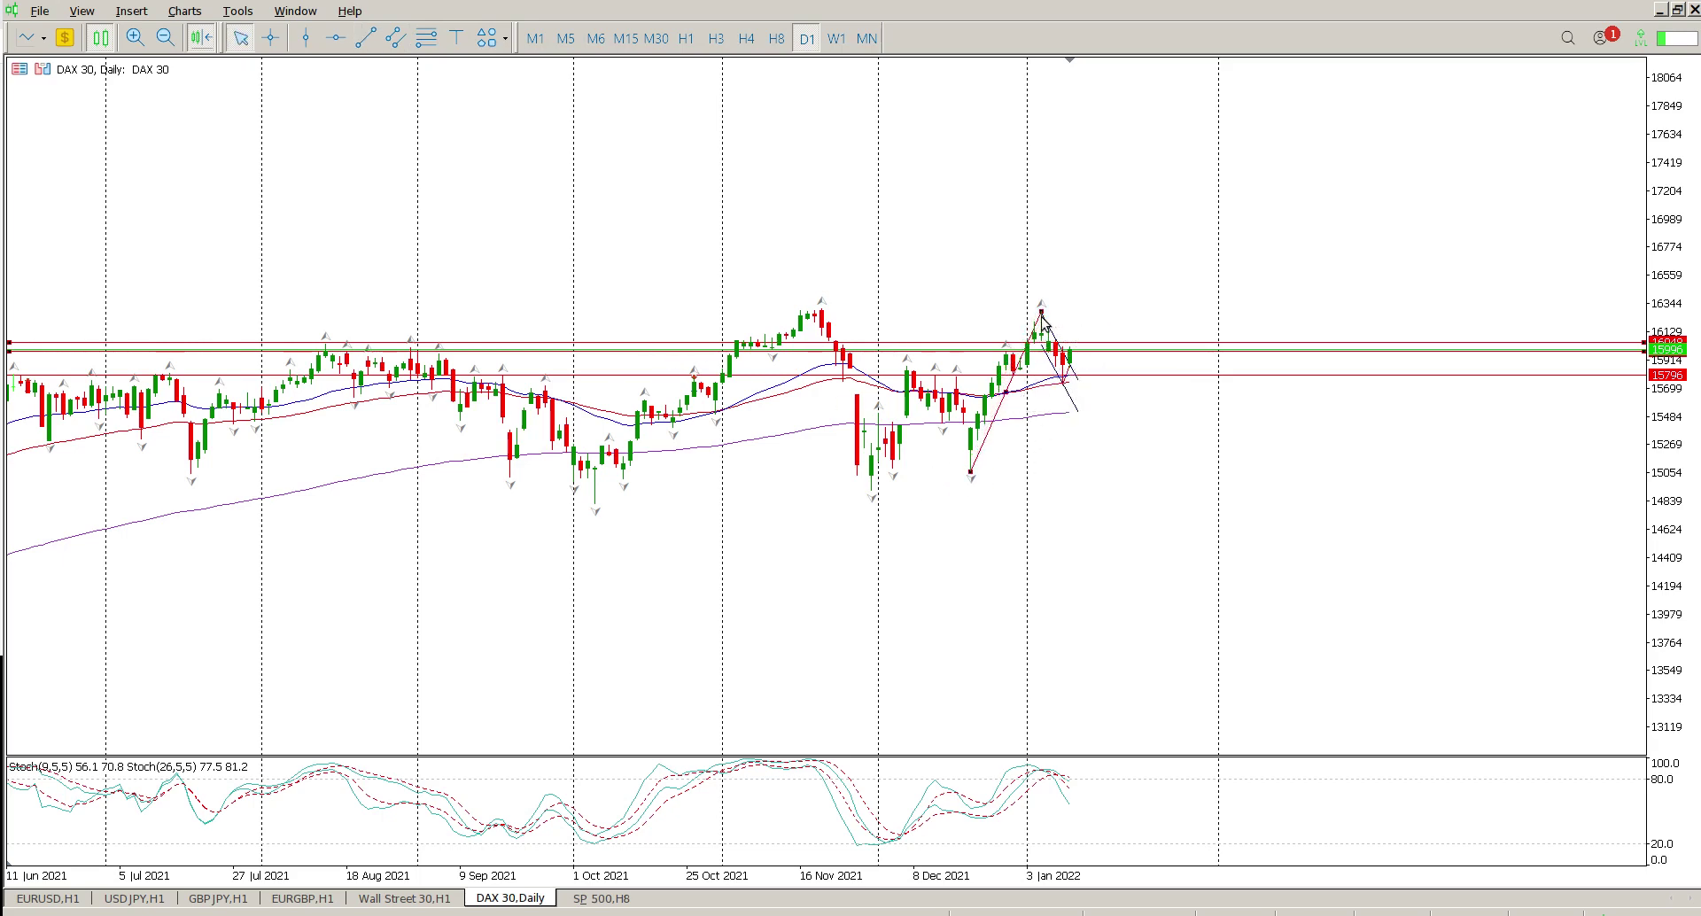
{"action": "left_click_drag", "start_coordinate": [1011, 398], "coordinate": [1103, 308]}
Add a horizontal level at about 16952 at the trendline's upper end.
{"action": "left_click", "coordinate": [335, 39]}
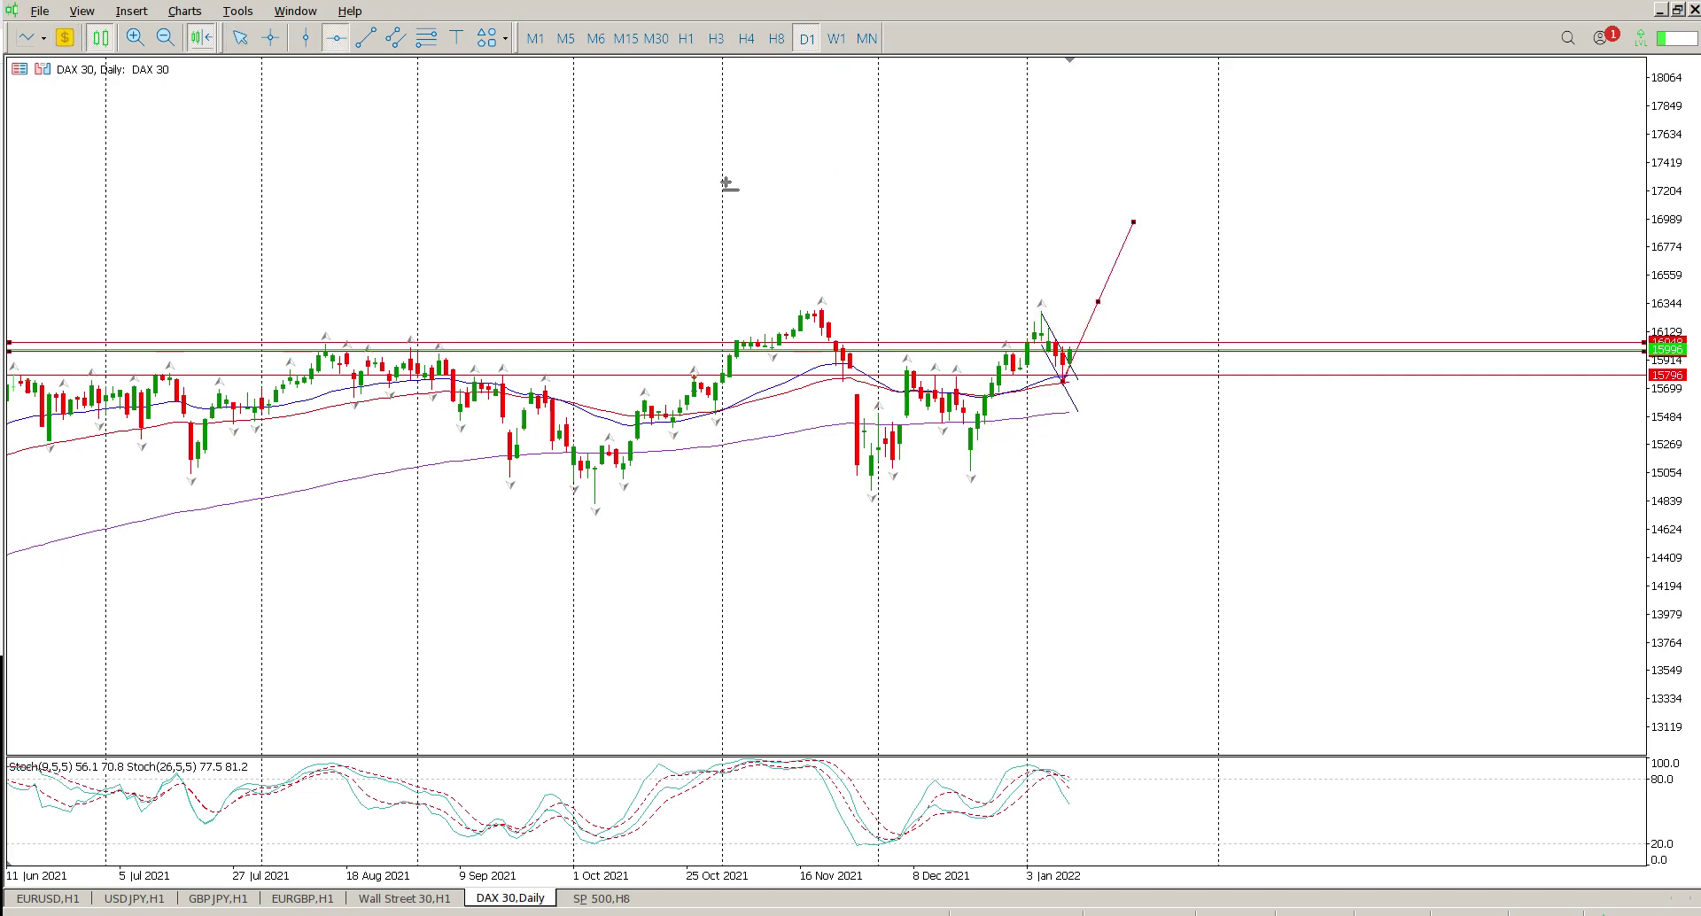
{"action": "left_click", "coordinate": [830, 228]}
{"action": "left_click_drag", "start_coordinate": [830, 229], "coordinate": [830, 225]}
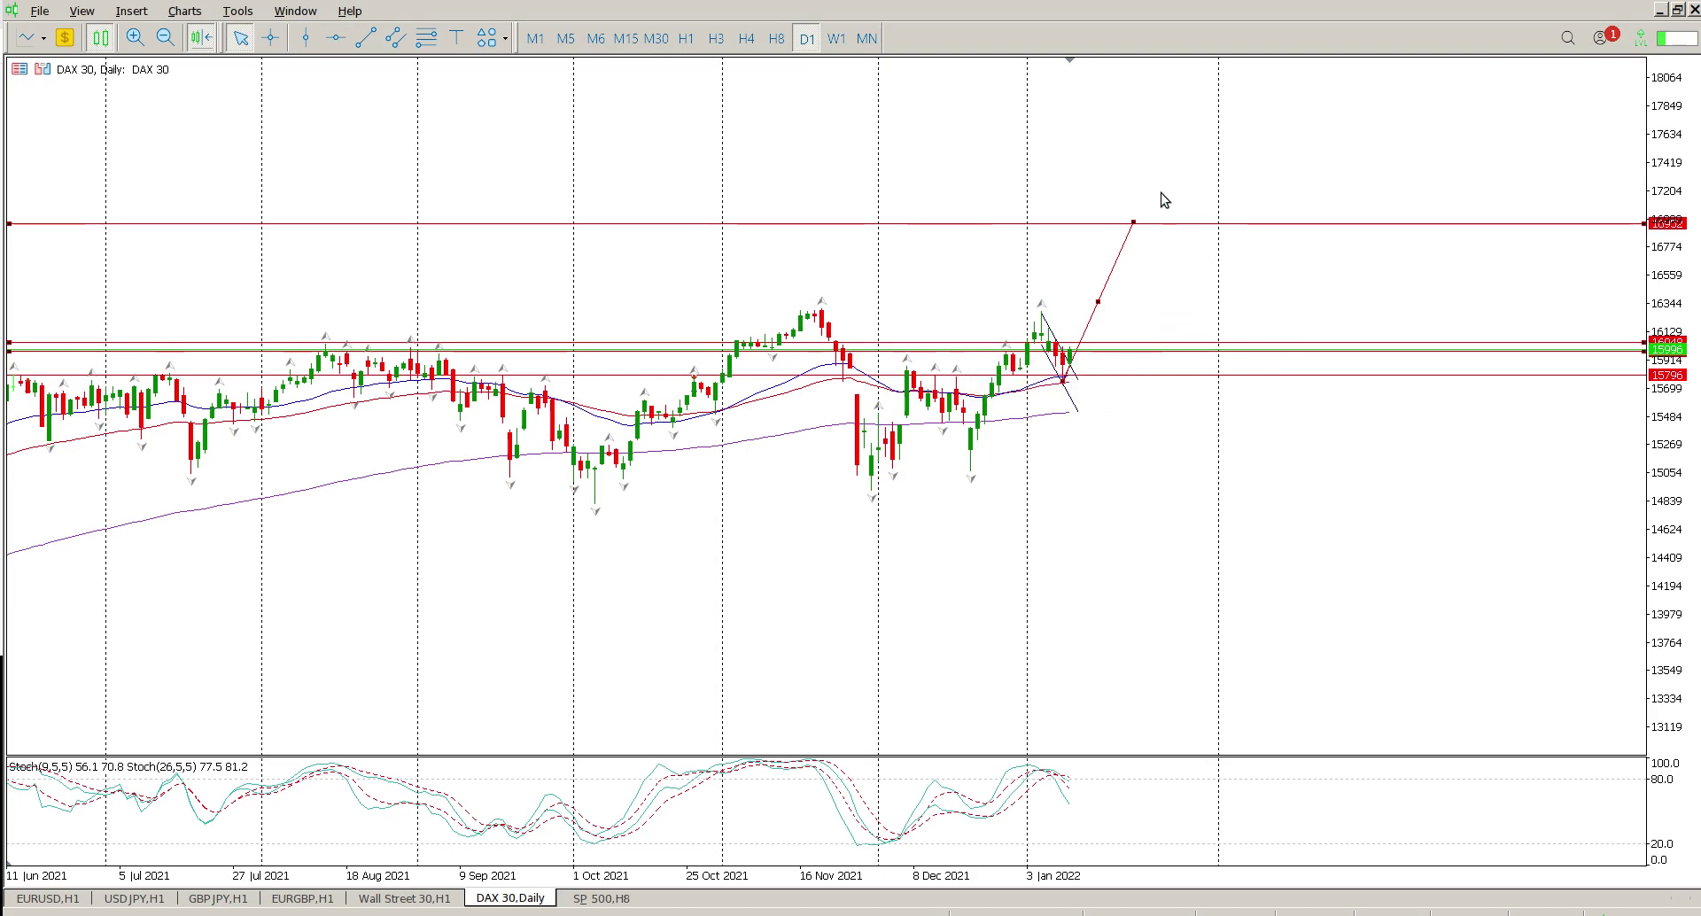
Delete the daily rising trendline and switch the chart to the H3 timeframe.
{"action": "right_click", "coordinate": [1097, 302]}
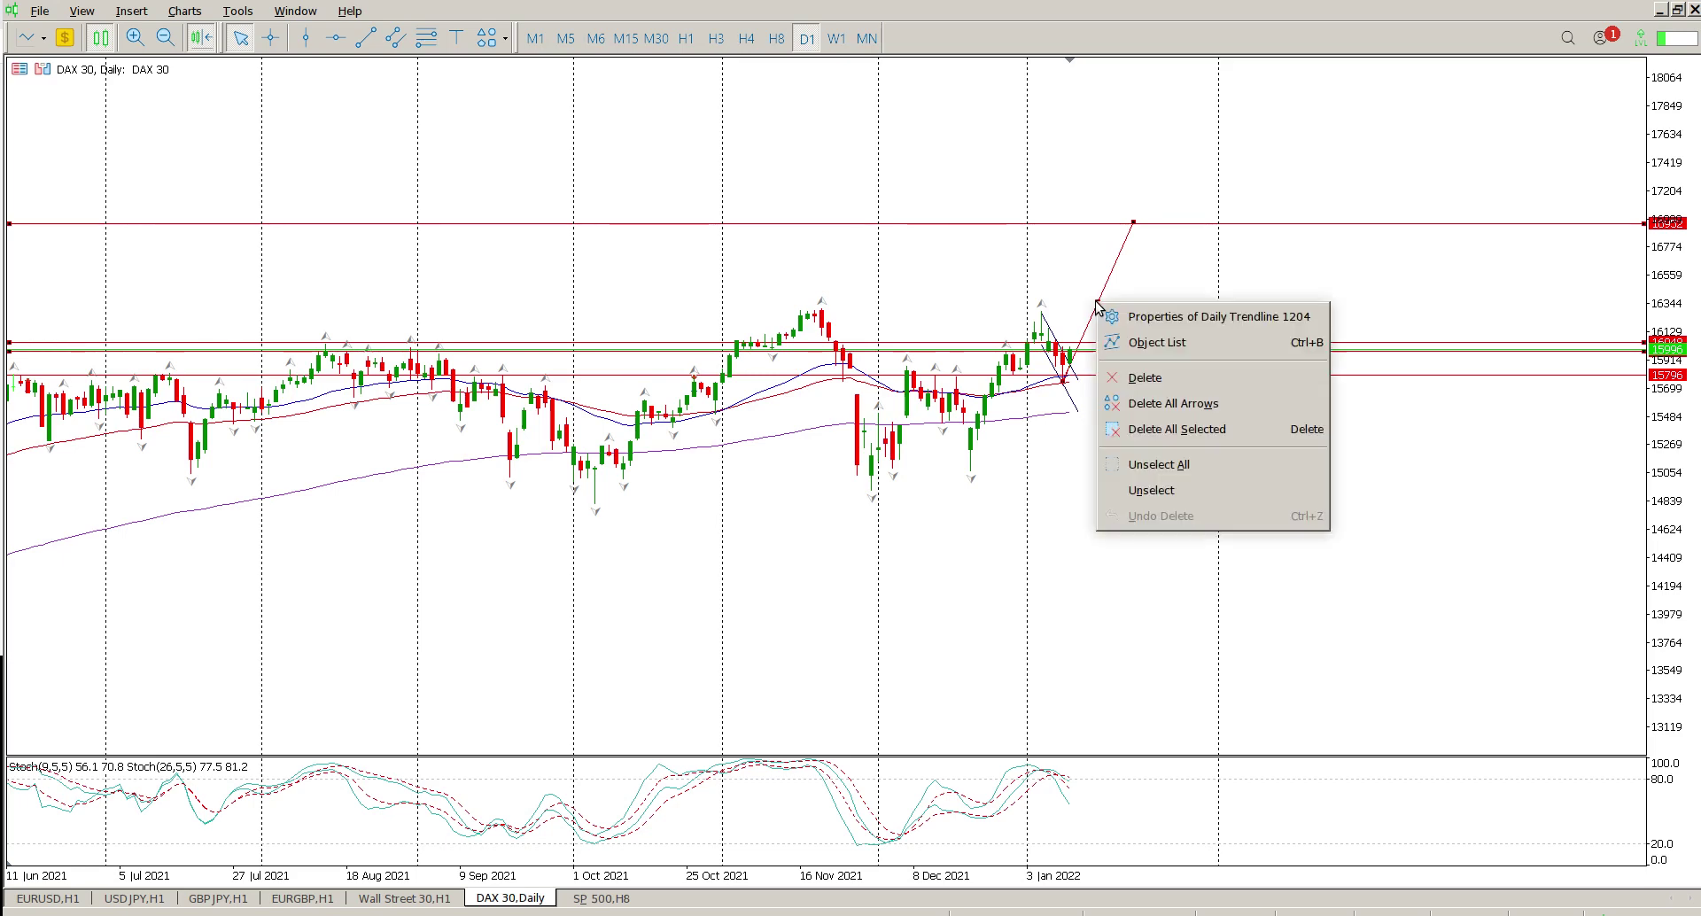
{"action": "left_click", "coordinate": [1151, 379]}
{"action": "left_click", "coordinate": [715, 38]}
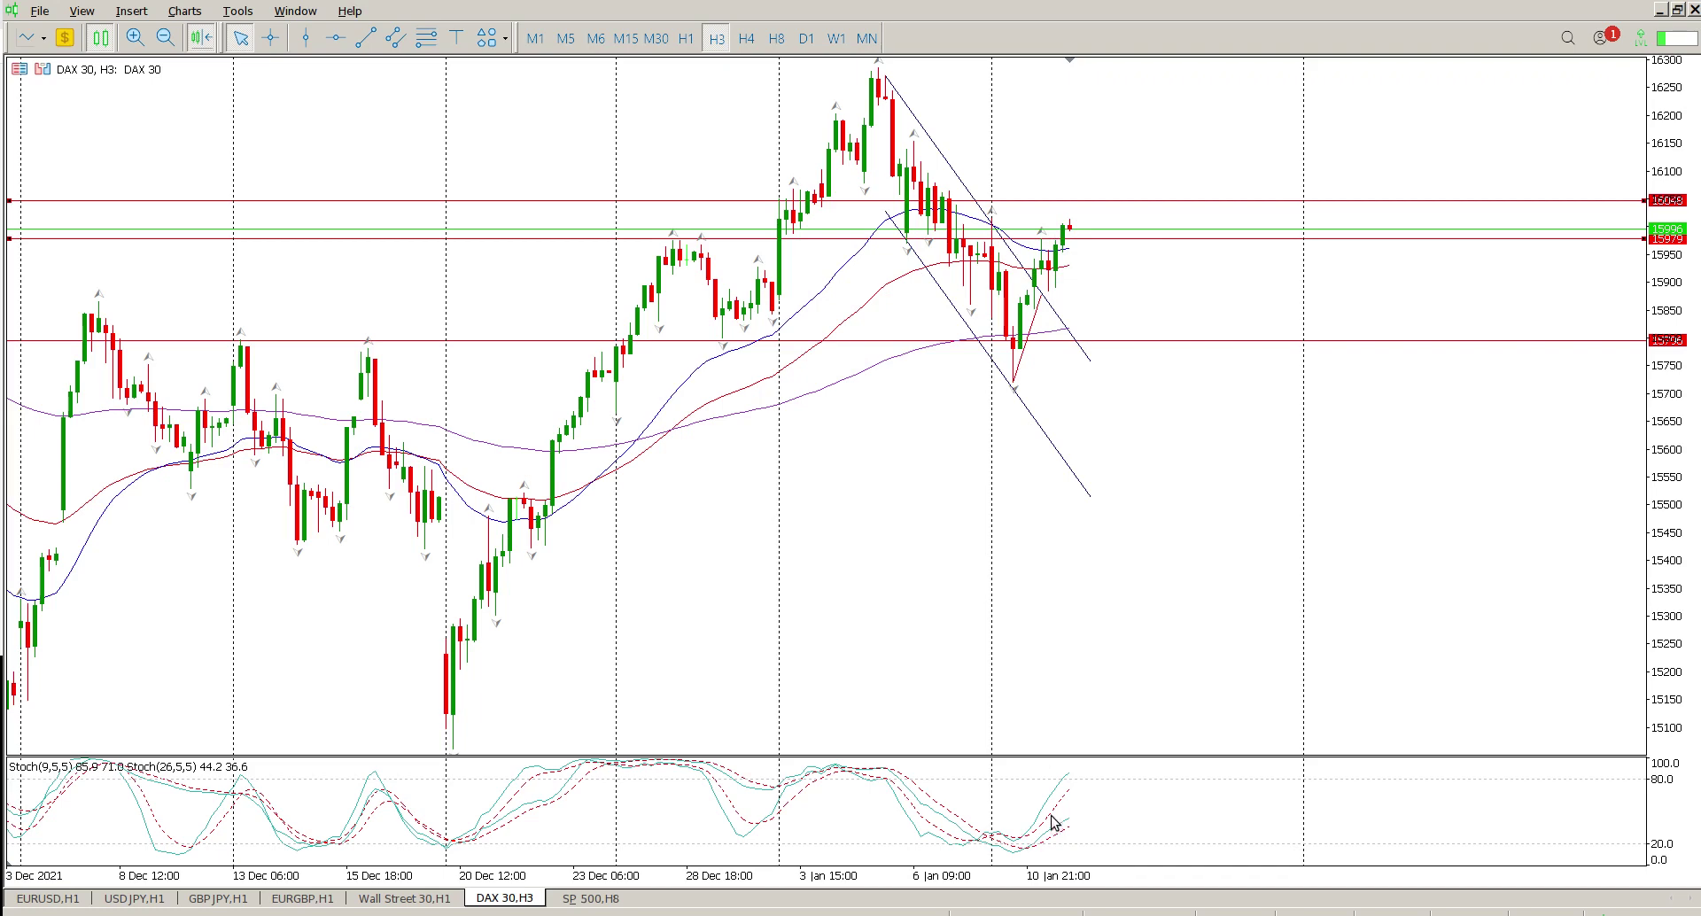
Switch to H1, jump to the latest bars, and stretch the 10 Jan trendline up to 16048.
{"action": "left_click", "coordinate": [686, 38]}
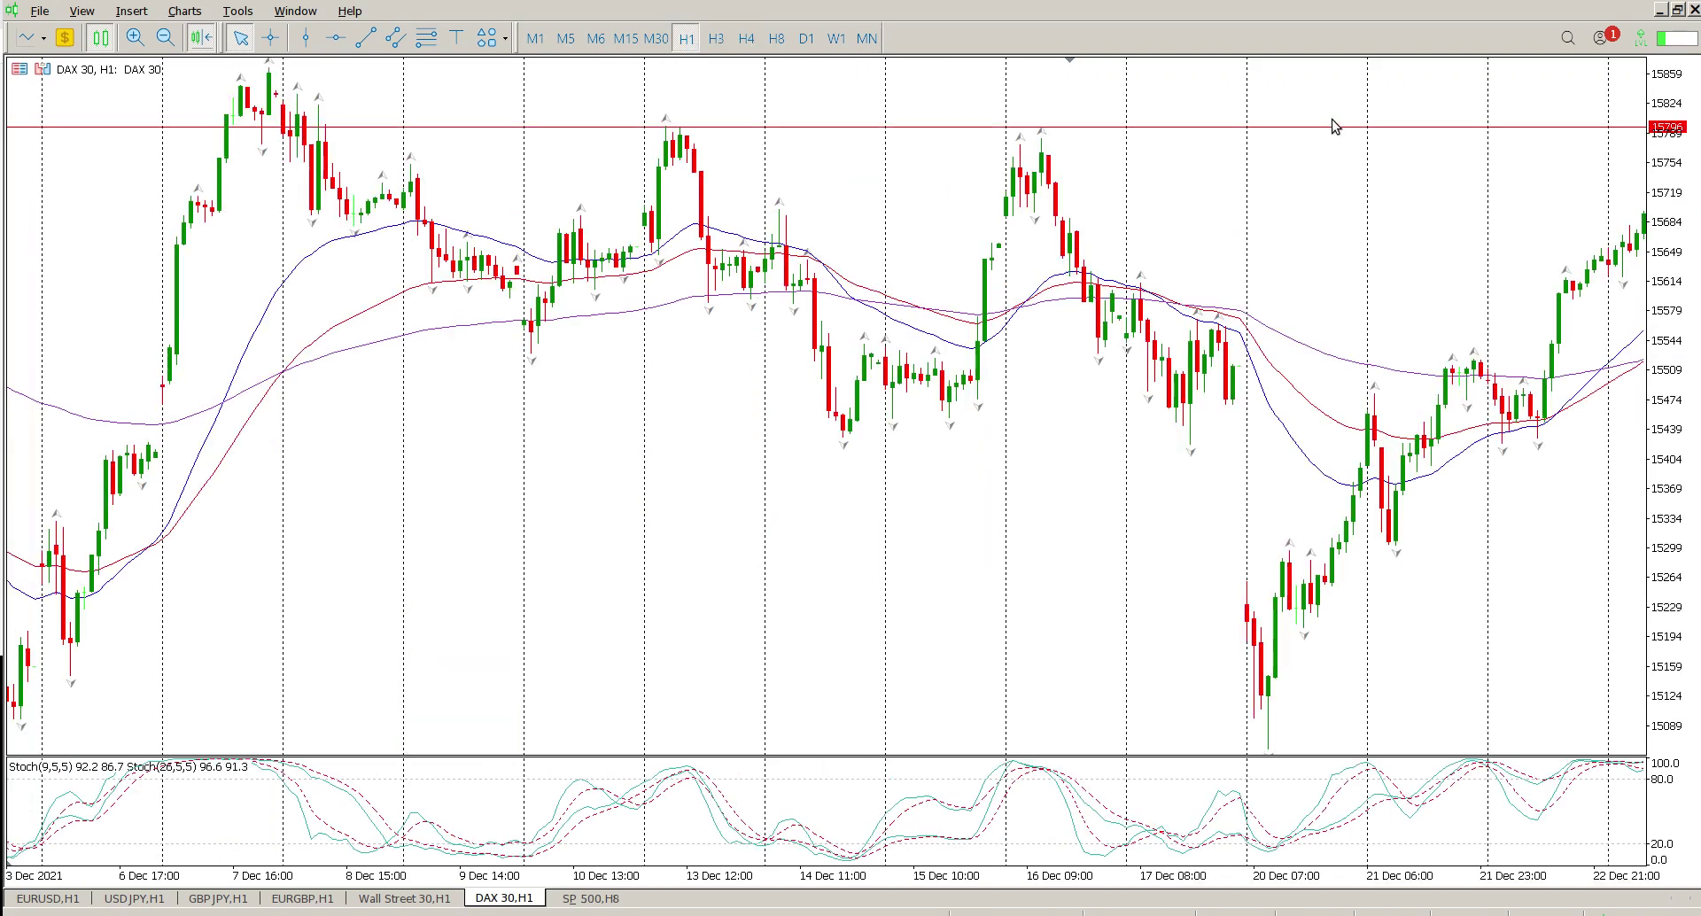
{"action": "left_click", "coordinate": [1069, 62]}
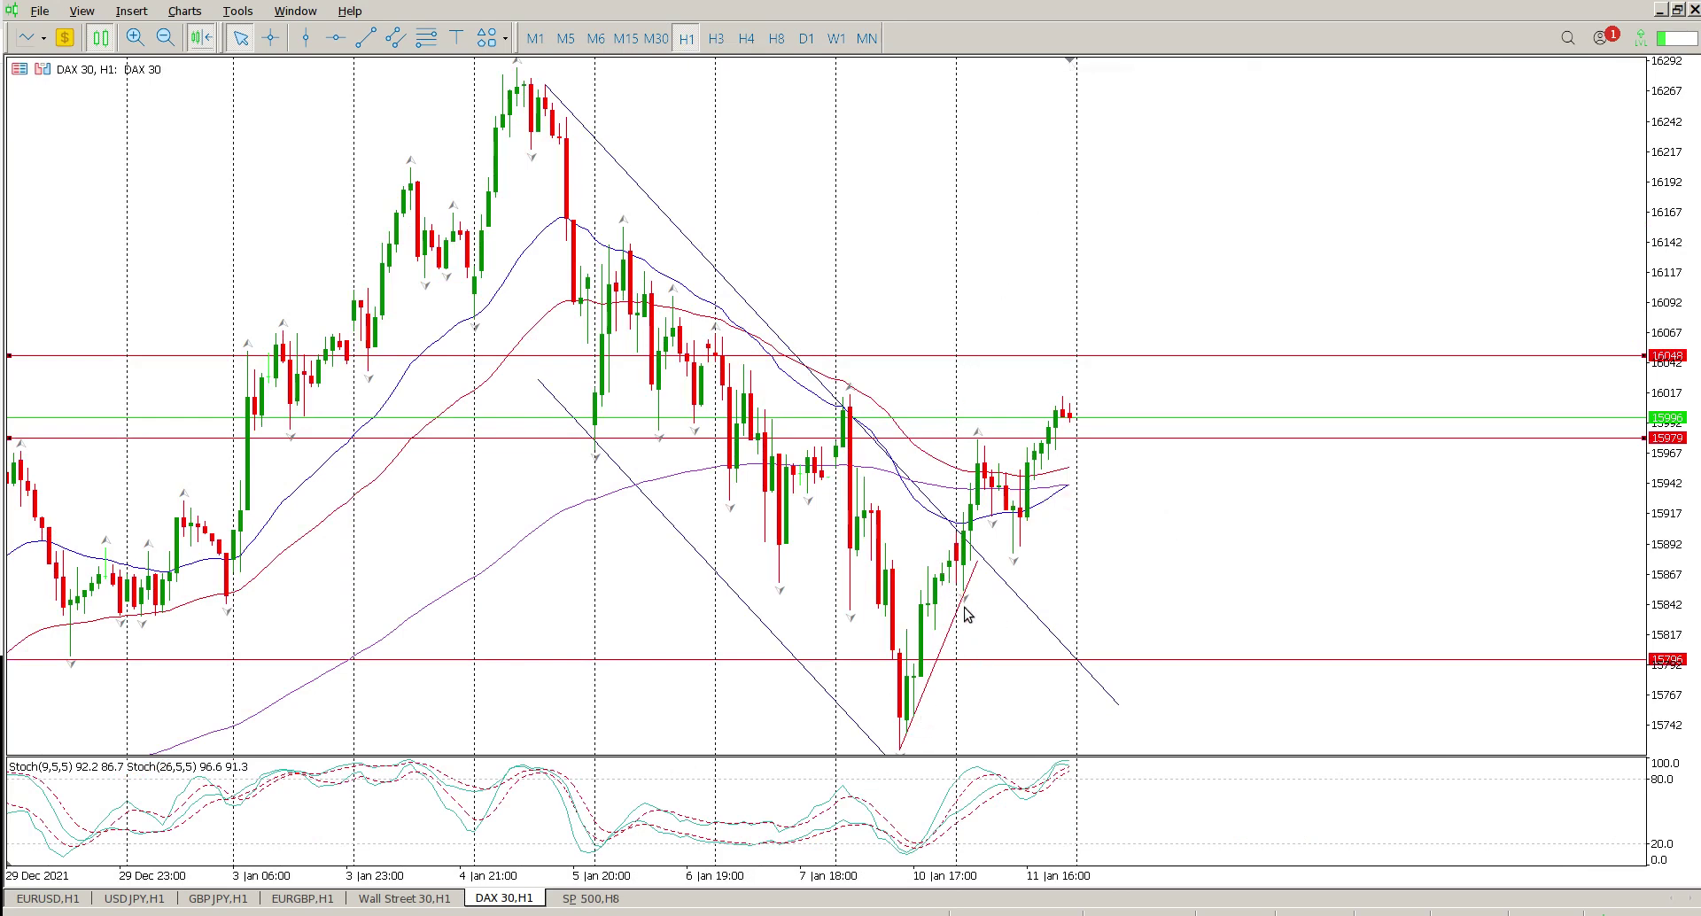
{"action": "double_click", "coordinate": [971, 574]}
{"action": "left_click_drag", "start_coordinate": [978, 561], "coordinate": [1053, 379]}
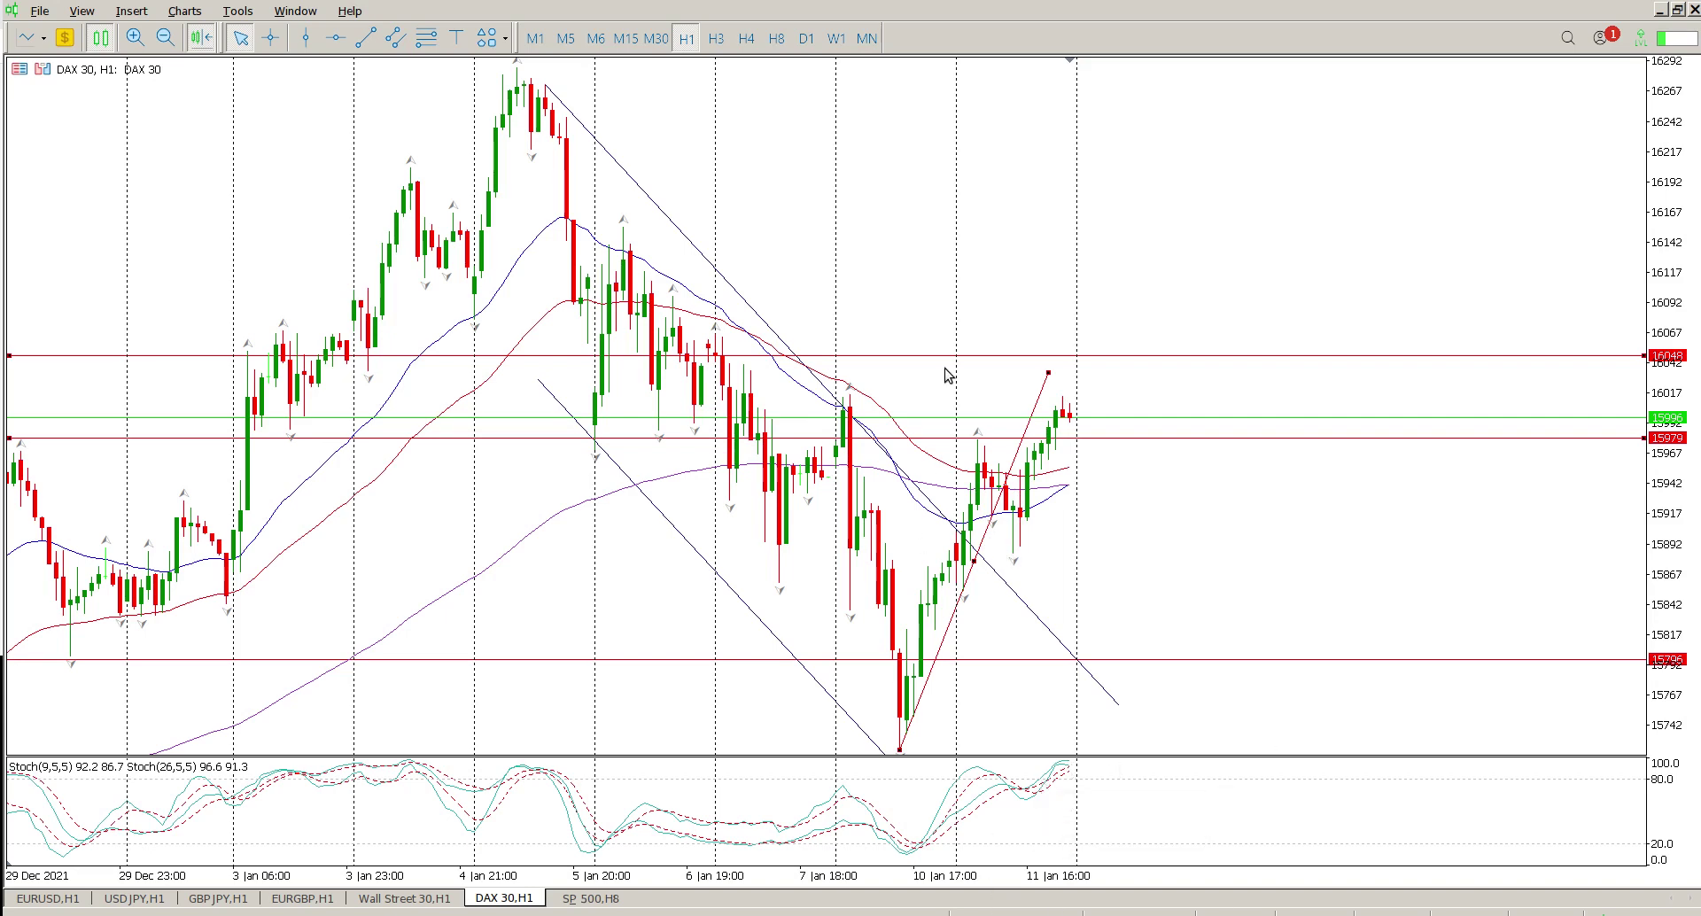
{"action": "mouse_move", "coordinate": [1052, 377]}
{"action": "left_mouse_down"}
{"action": "mouse_move", "coordinate": [1103, 409]}
{"action": "mouse_move", "coordinate": [1057, 359]}
{"action": "left_mouse_up"}
Delete the rising trendline and place a horizontal level at 15926.
{"action": "right_click", "coordinate": [995, 518]}
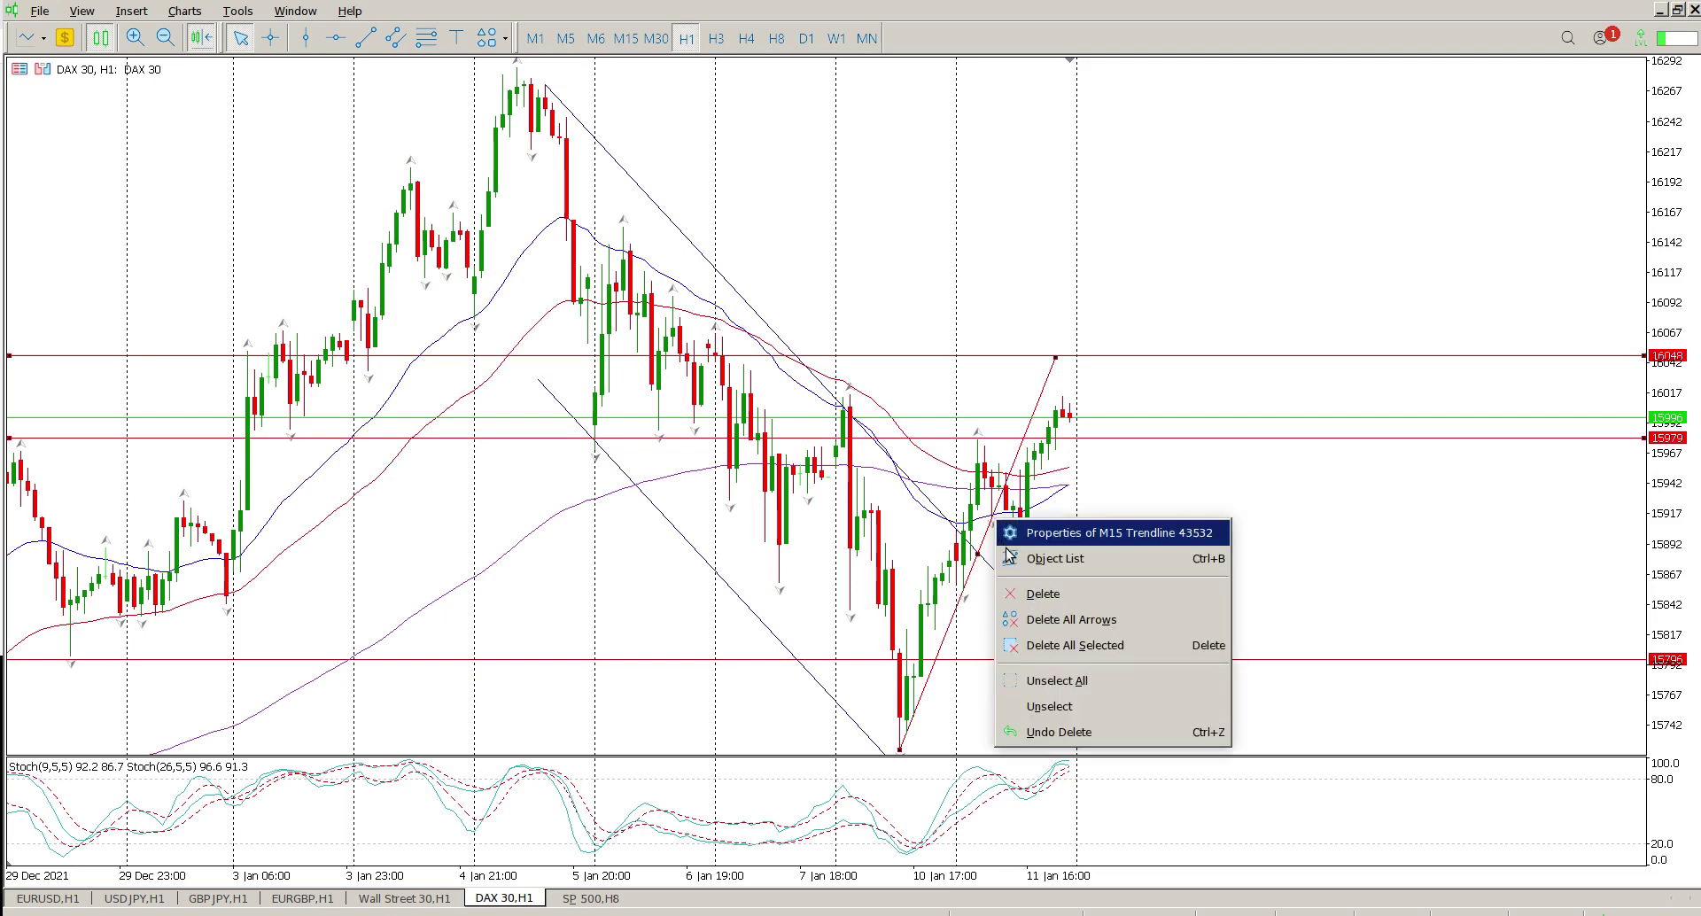
{"action": "left_click", "coordinate": [1037, 594]}
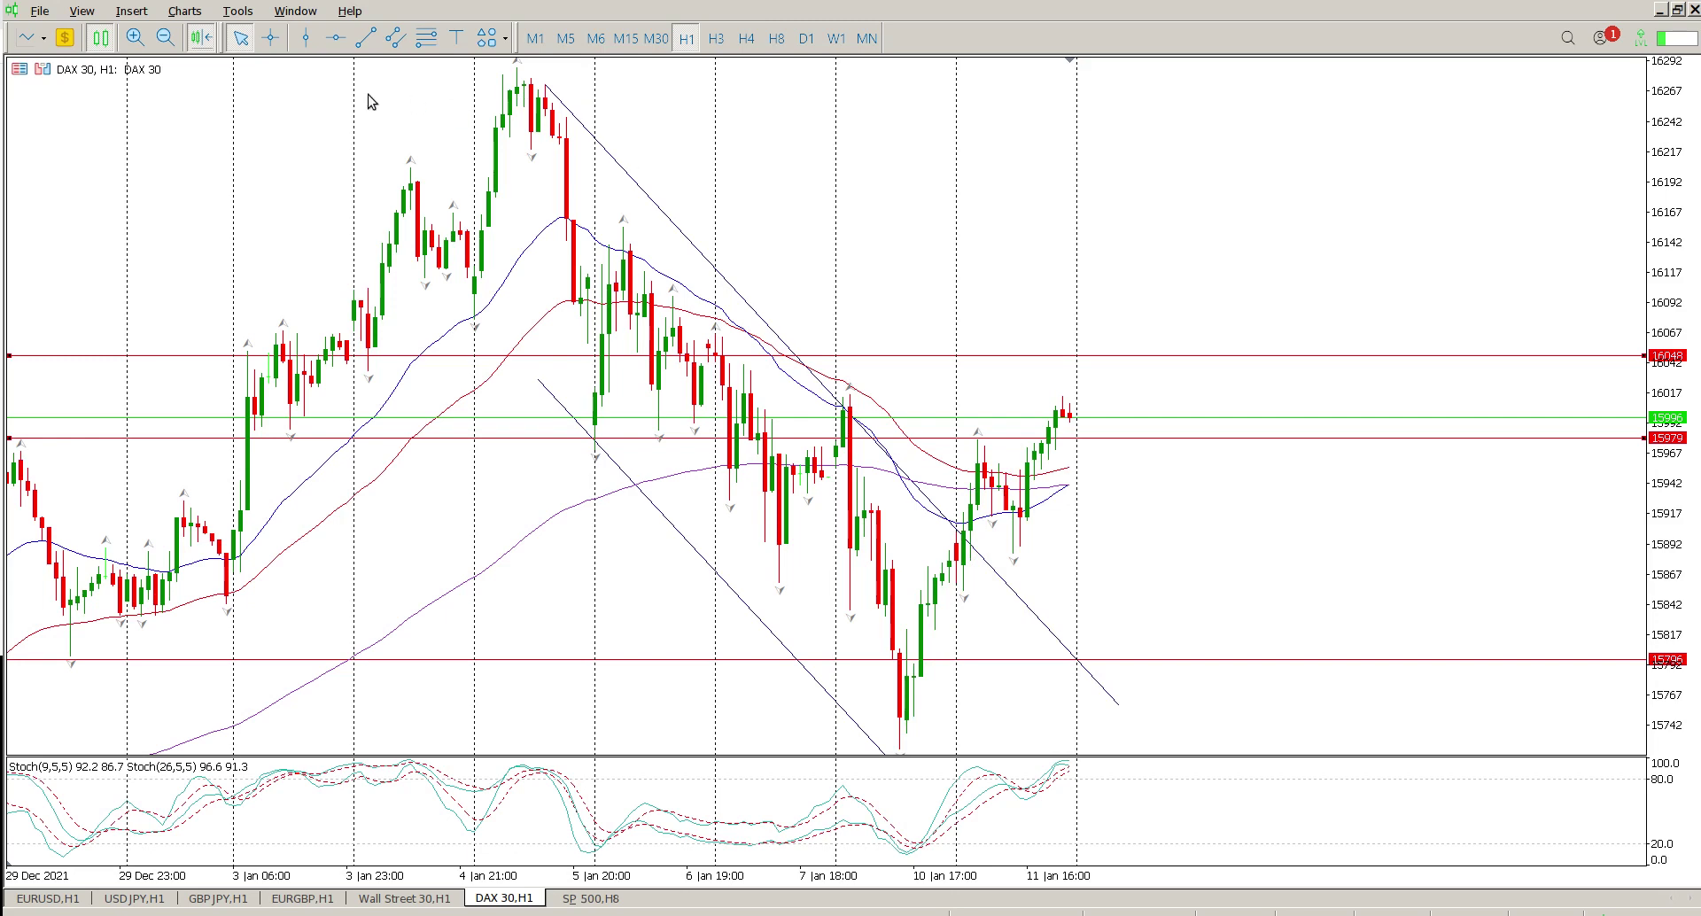
{"action": "left_click", "coordinate": [306, 39]}
{"action": "left_click", "coordinate": [336, 38]}
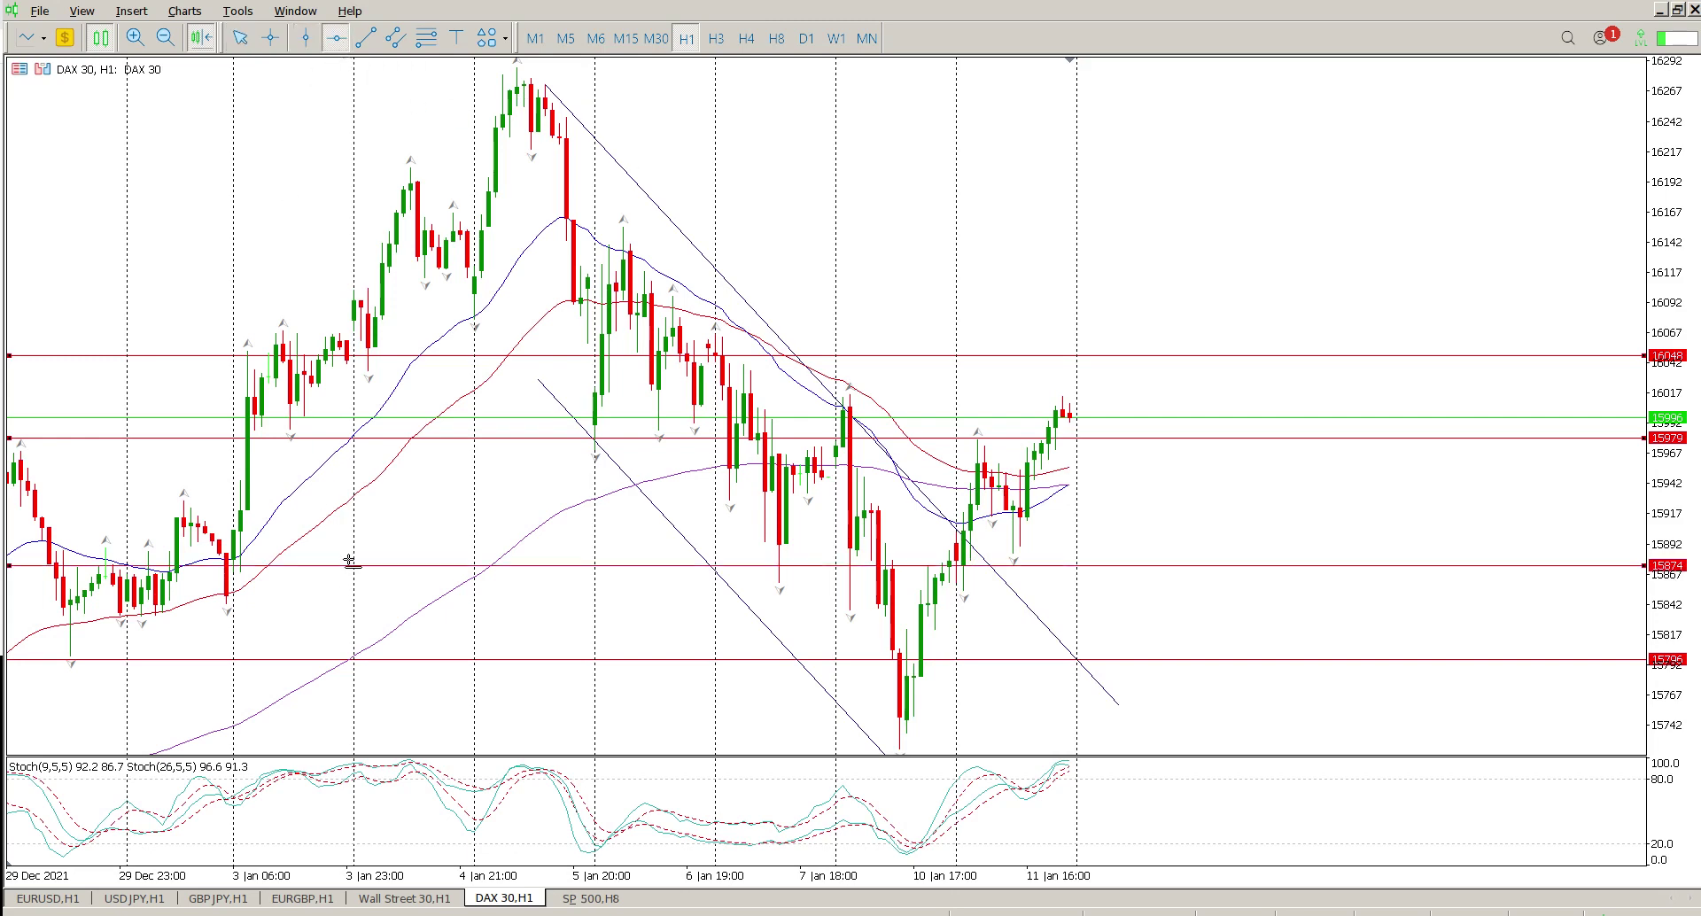
{"action": "left_click_drag", "start_coordinate": [349, 563], "coordinate": [362, 501]}
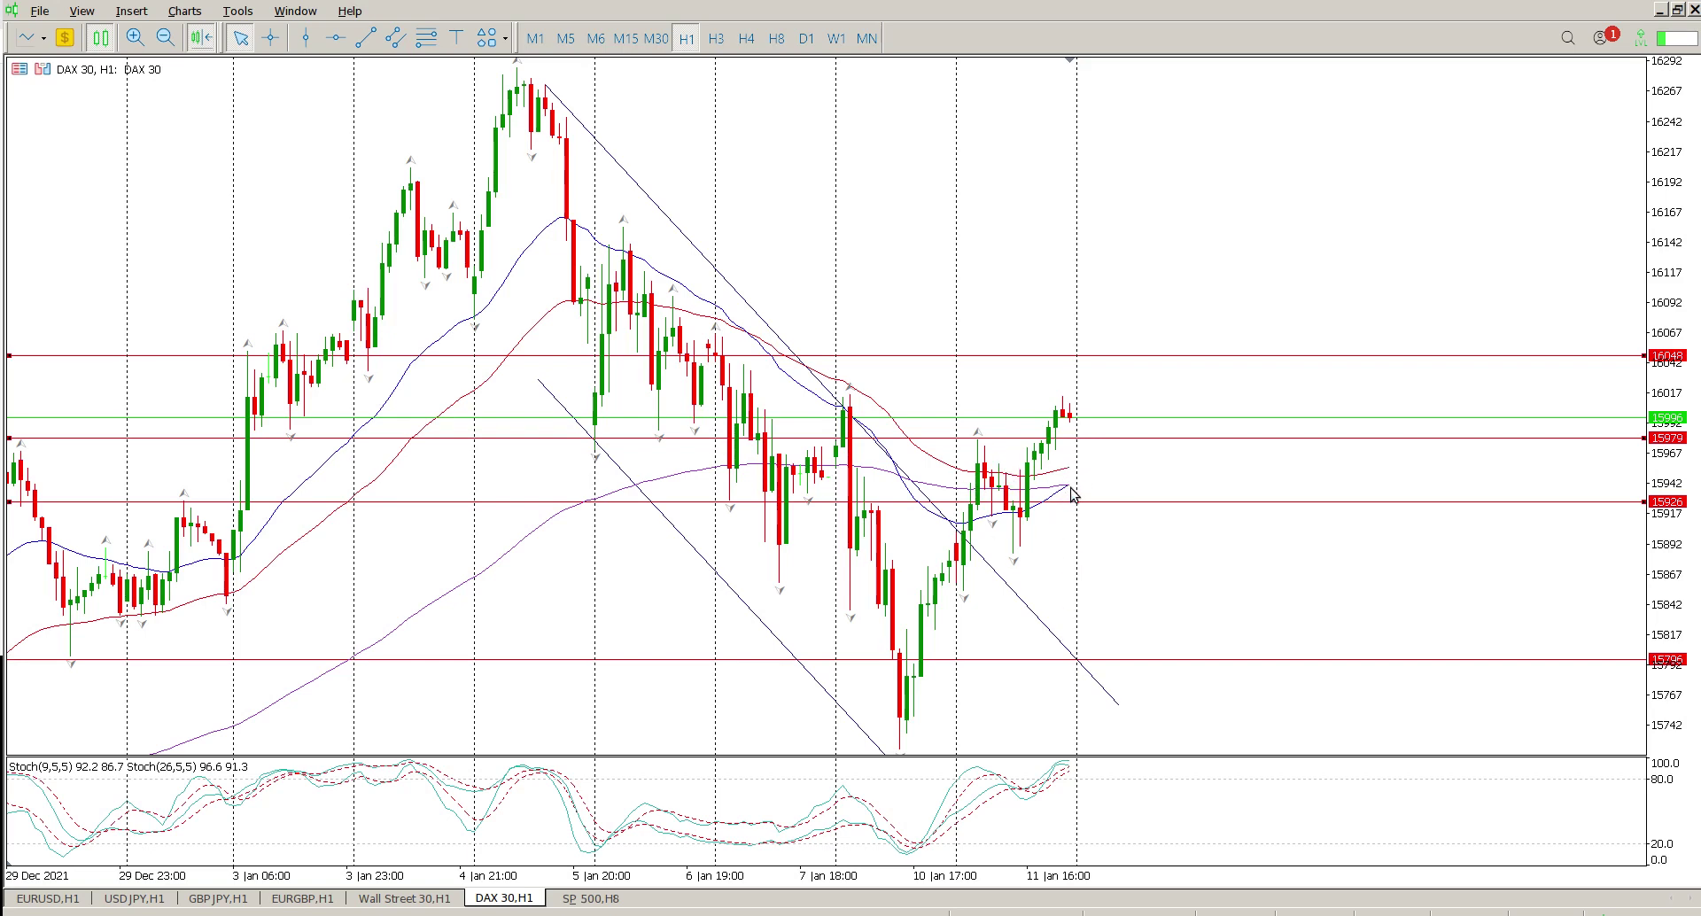
{"action": "mouse_move", "coordinate": [1072, 492]}
Switch to M15, jump to the latest bars, and compress the price scale to show 16048, 15979 and 15926.
{"action": "left_click", "coordinate": [626, 38]}
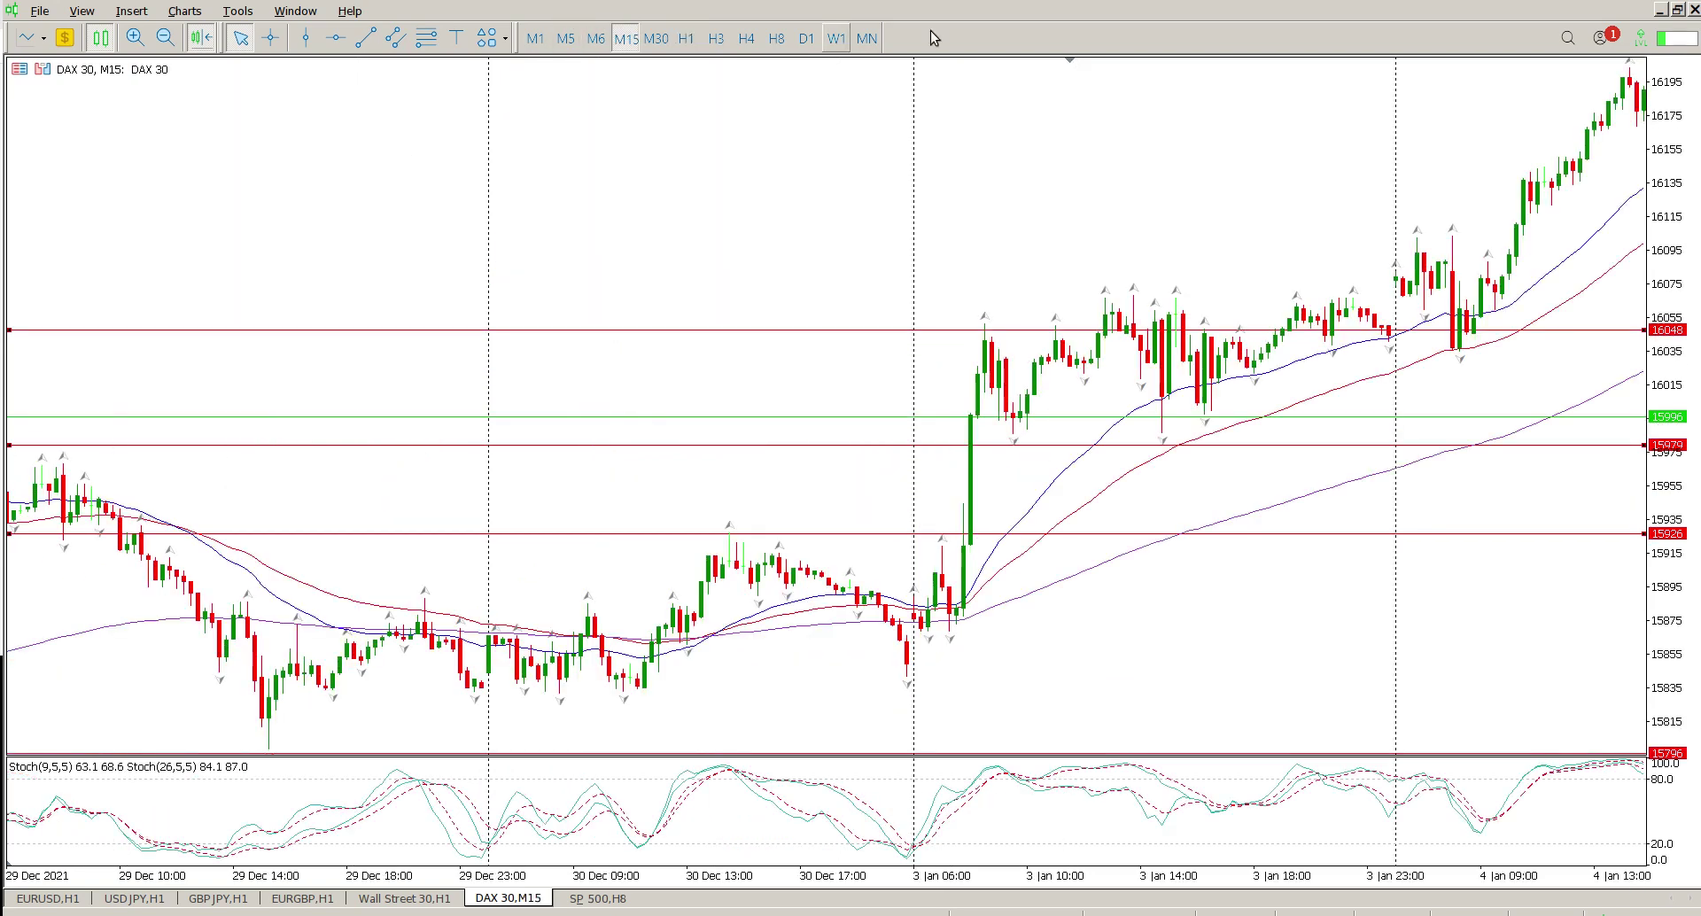
{"action": "left_click", "coordinate": [1071, 69]}
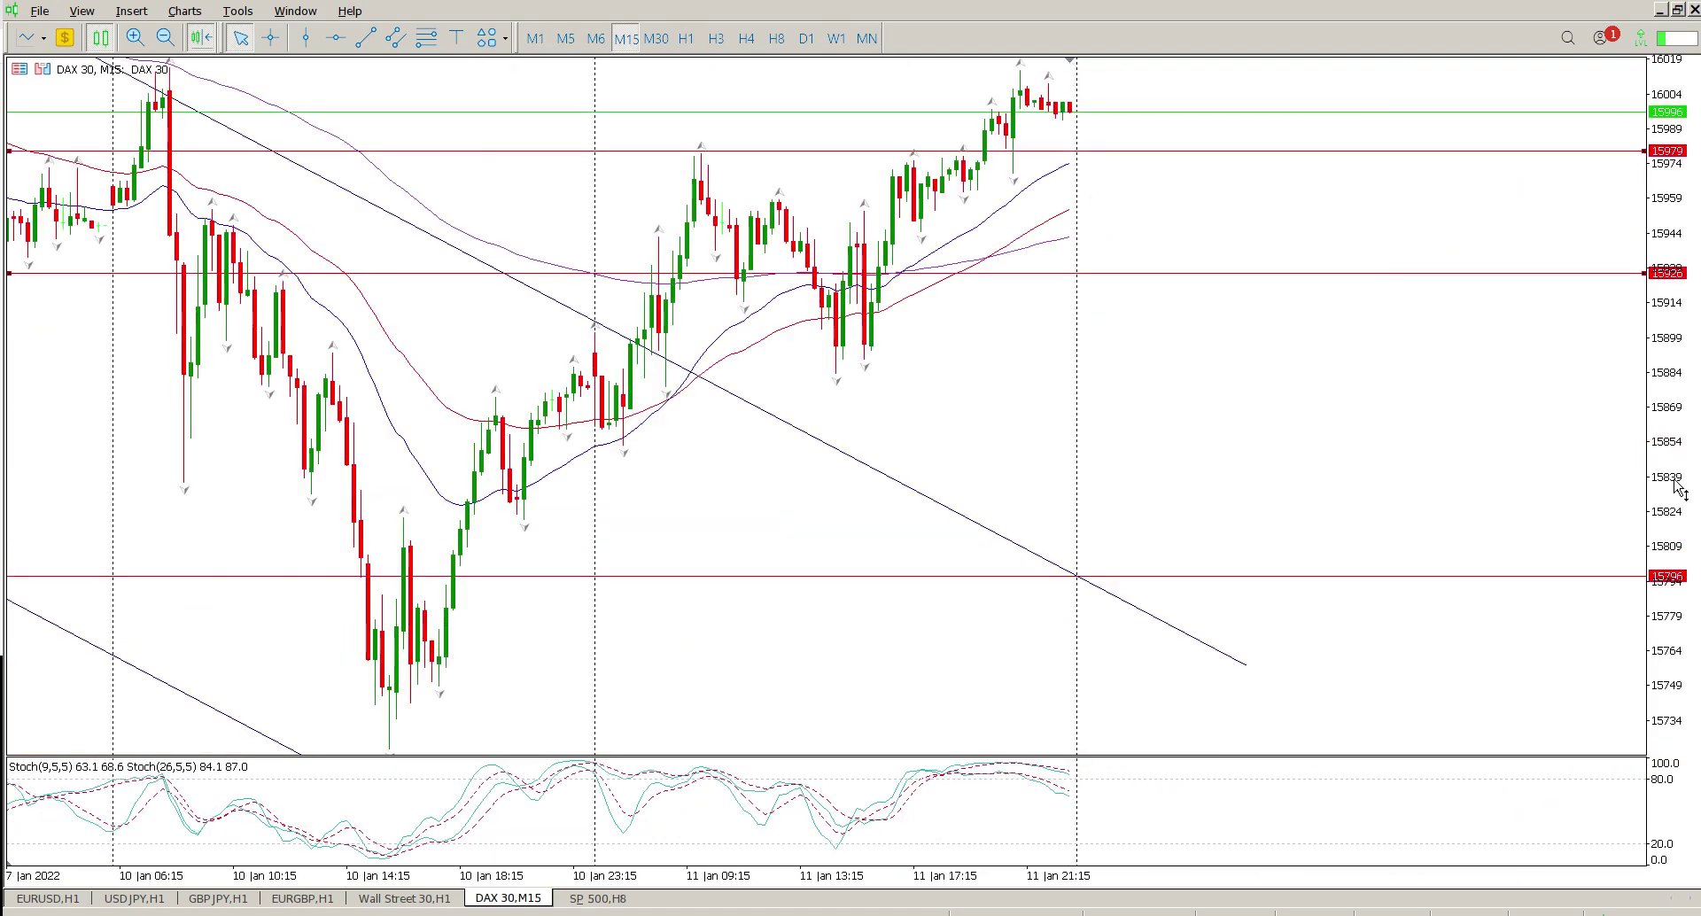
{"action": "left_click_drag", "start_coordinate": [1677, 486], "coordinate": [1637, 600]}
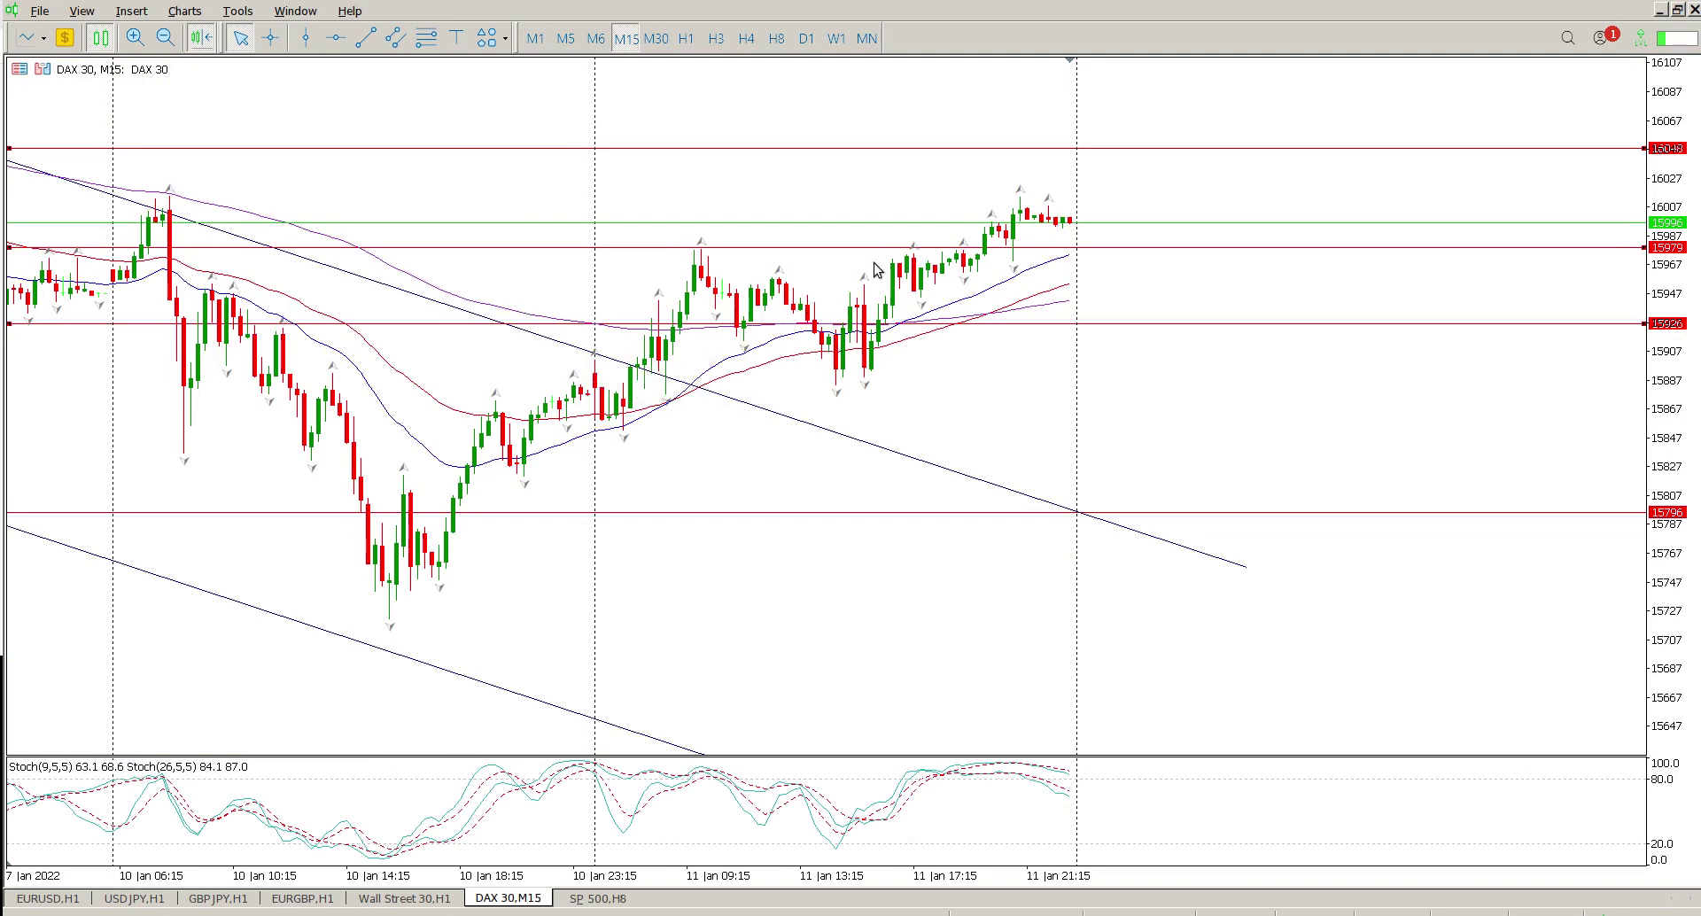
{"action": "mouse_move", "coordinate": [844, 352]}
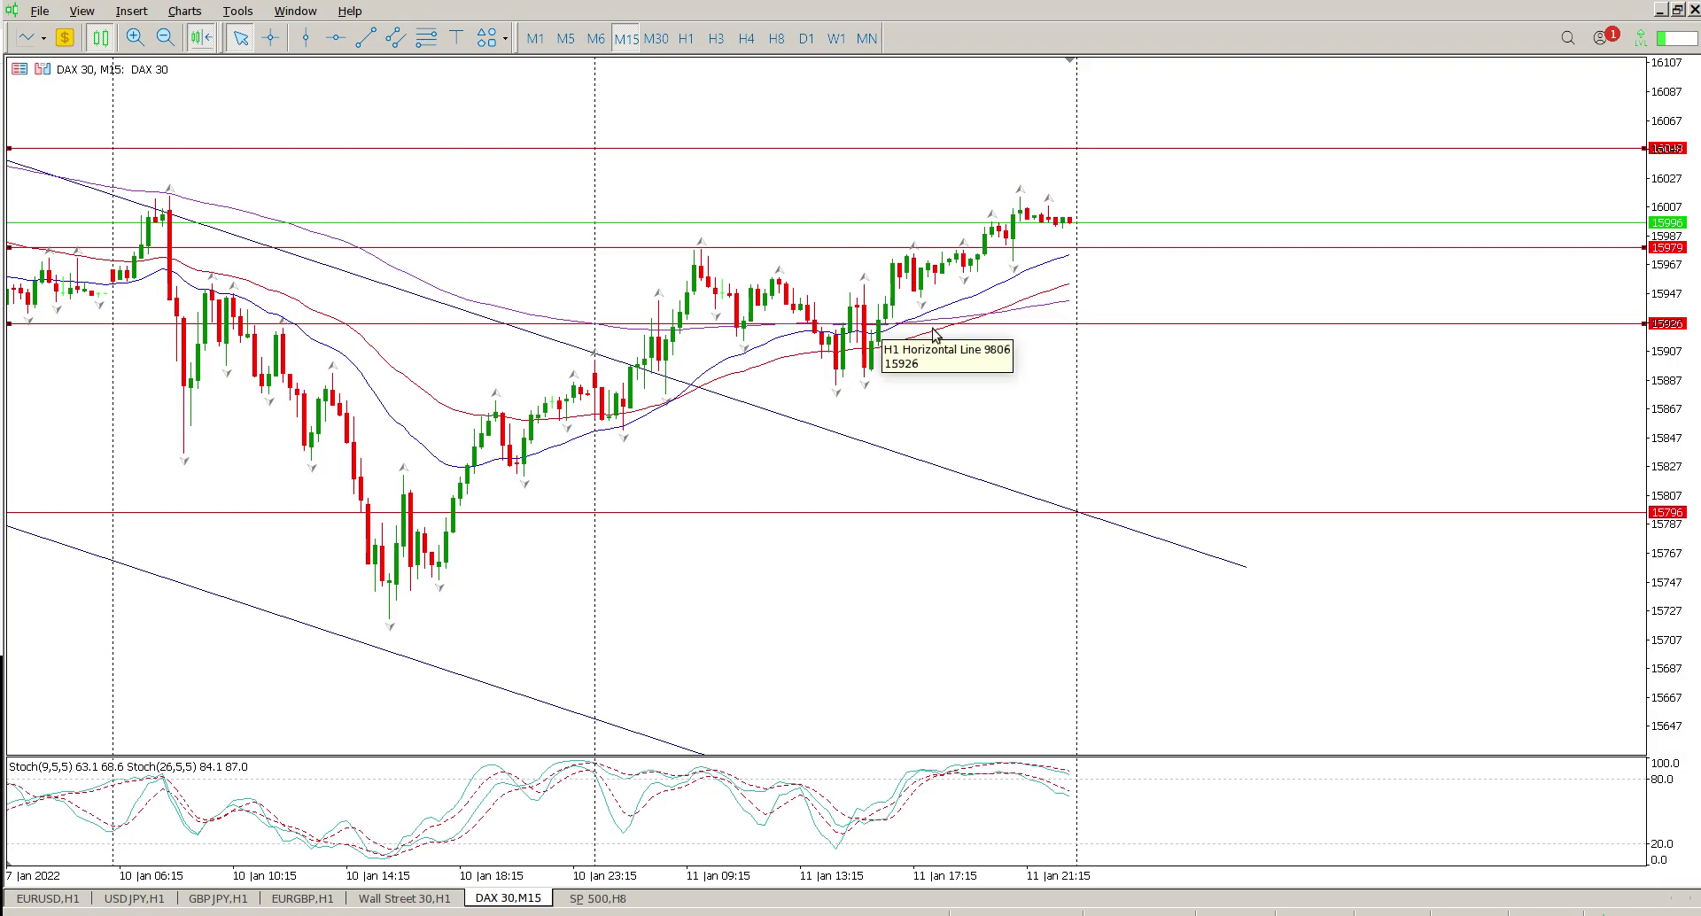
{"action": "mouse_move", "coordinate": [960, 327]}
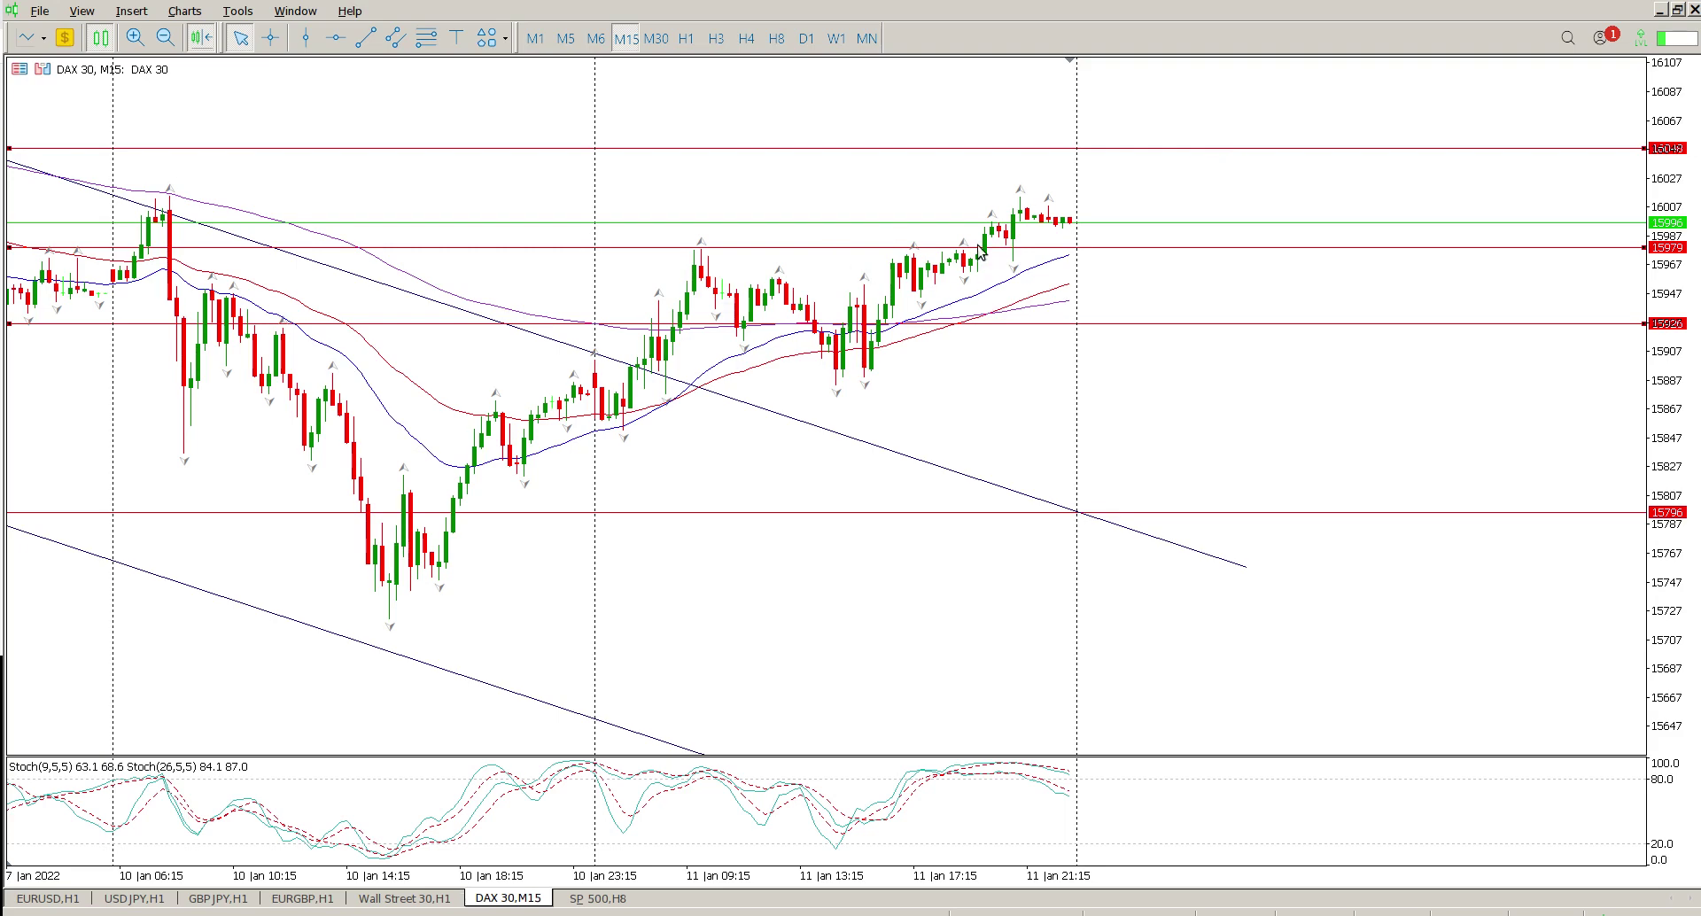
Switch the DAX 30 chart back to H1, showing the 16048, 15979, 15926 and 15796 levels.
{"action": "left_click", "coordinate": [685, 38]}
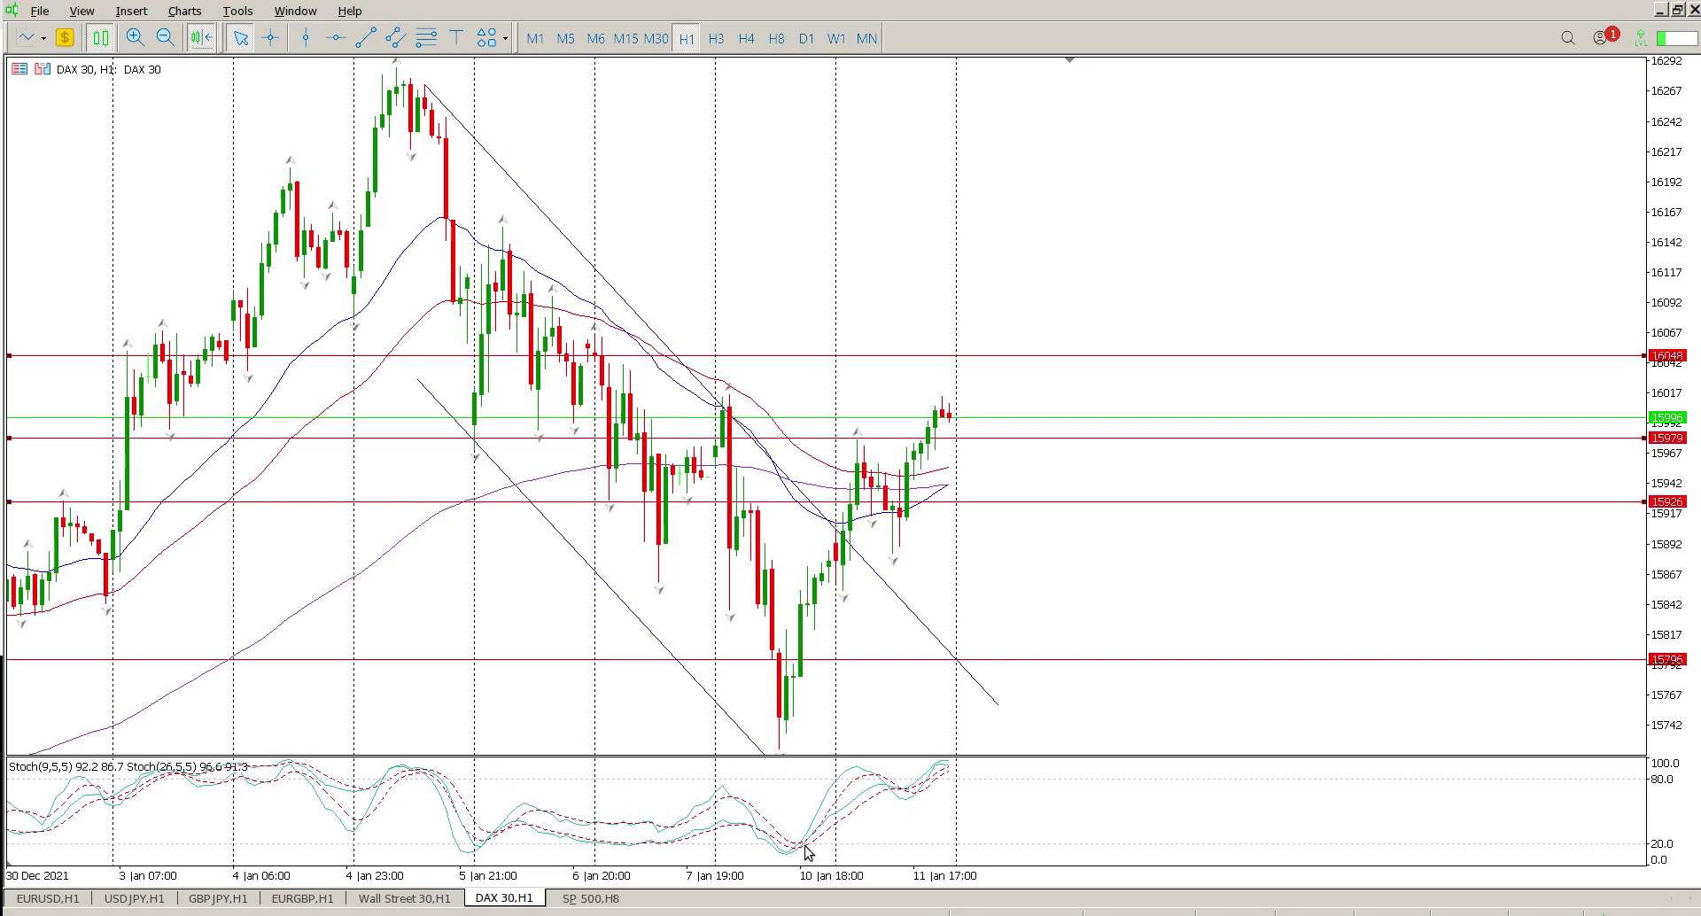
{"action": "mouse_move", "coordinate": [807, 851]}
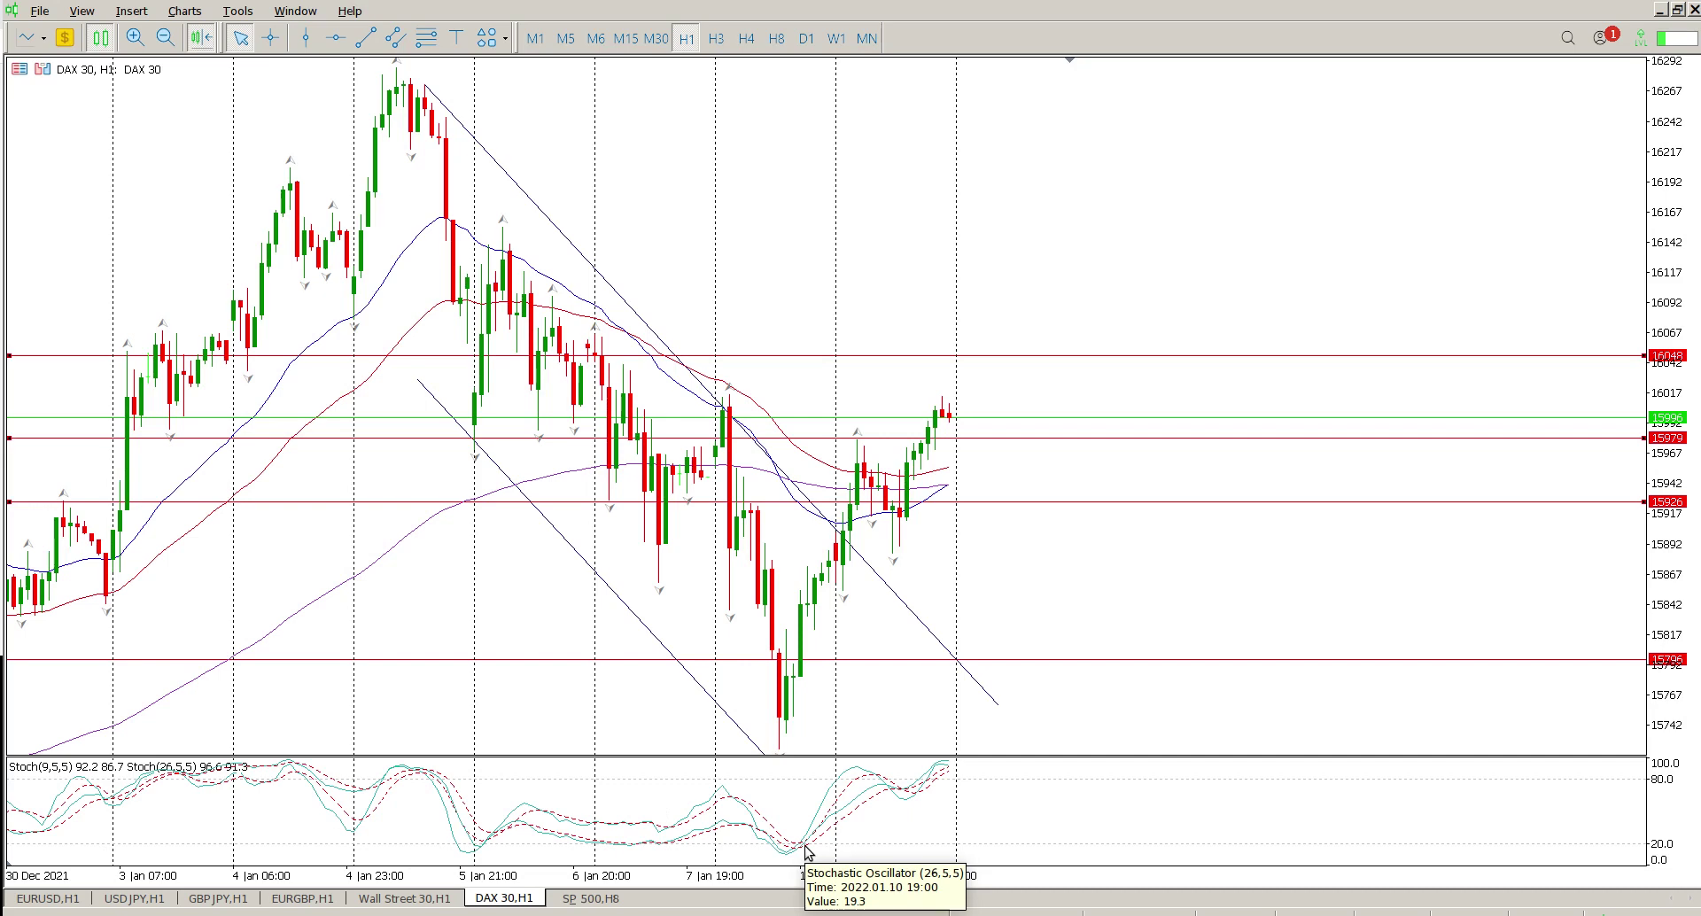